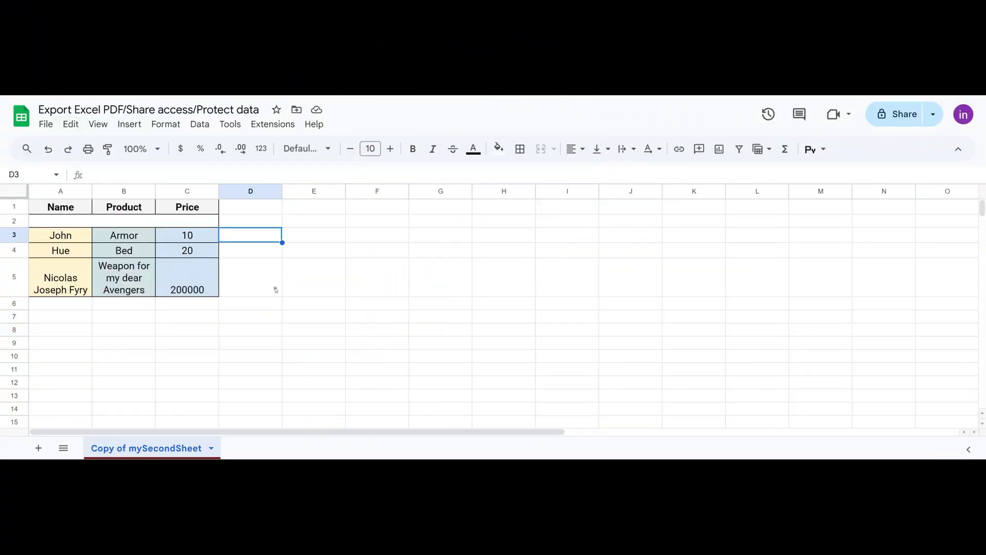
# Select columns A–C, move to E4, then bring up the File > Download format list.
pyautogui.moveTo(43, 192); pyautogui.dragTo(187, 191)
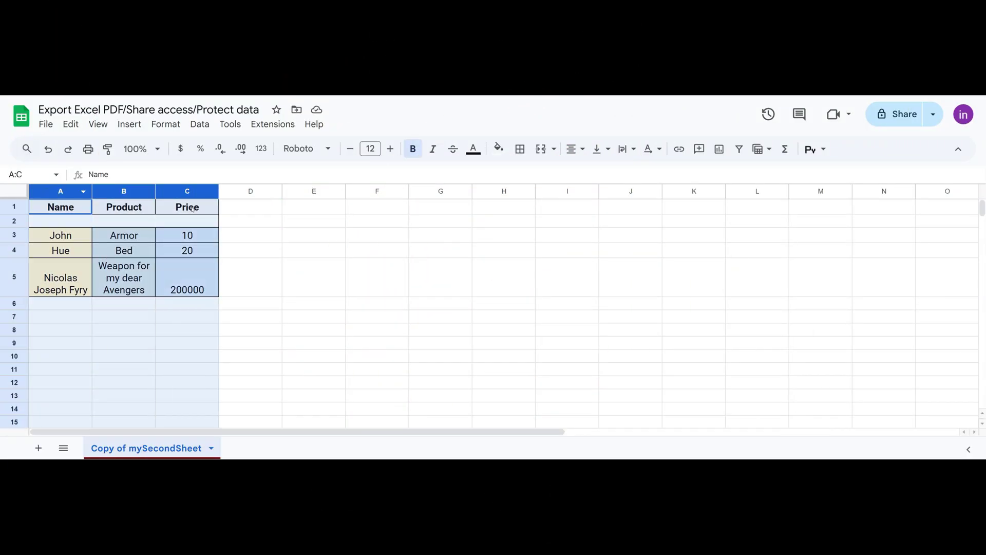
pyautogui.click(295, 247)
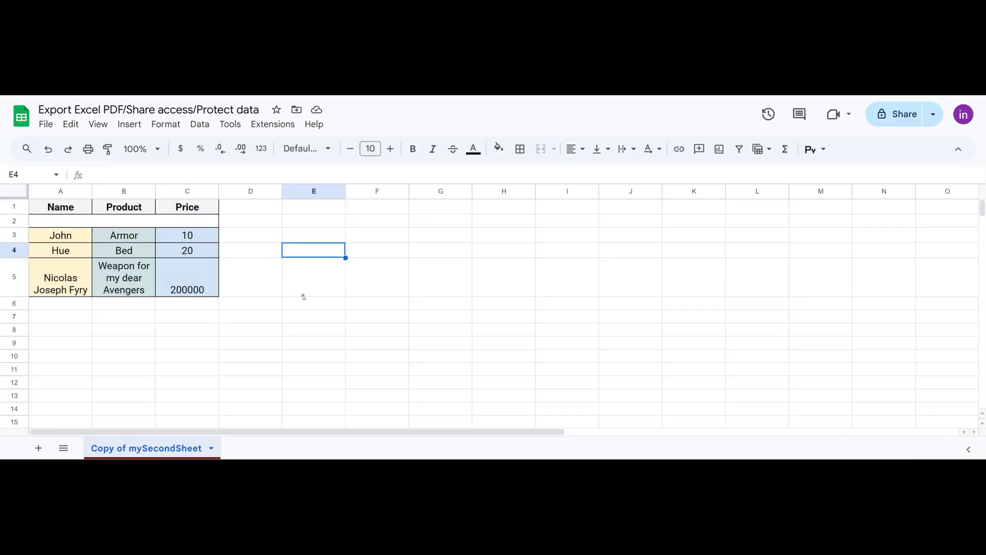
pyautogui.click(49, 125)
pyautogui.moveTo(125, 280)
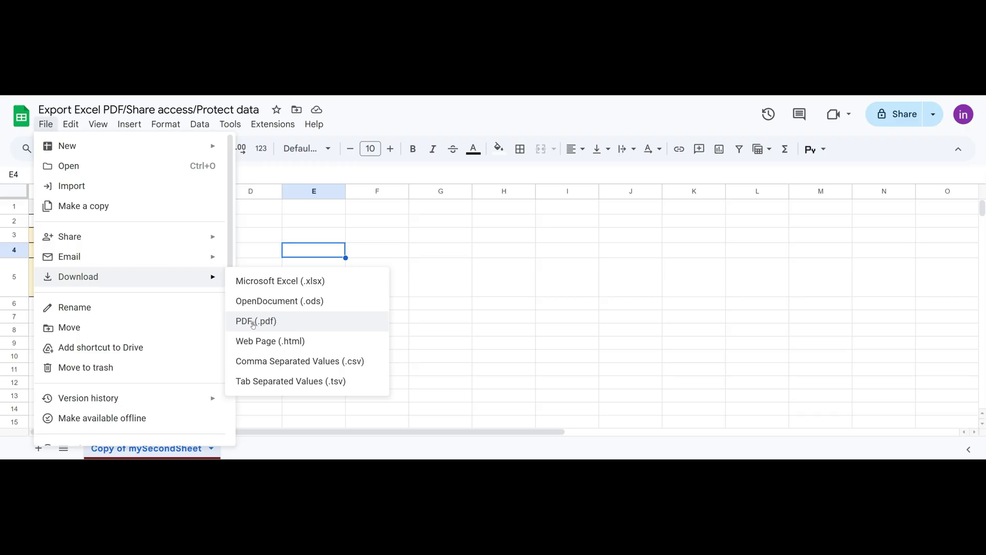
# Export the current sheet as a PDF (.pdf) download.
pyautogui.click(269, 323)
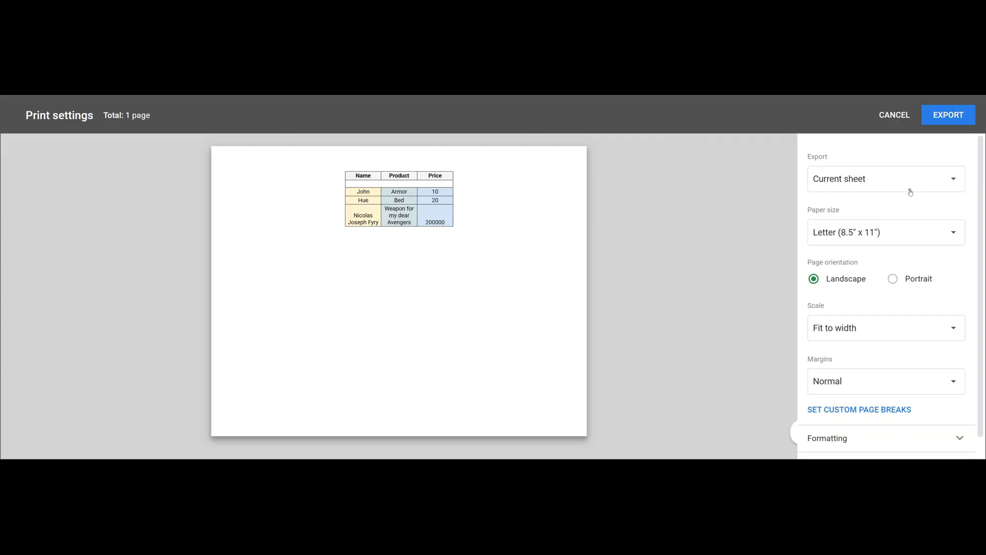
pyautogui.click(936, 179)
pyautogui.click(754, 216)
pyautogui.click(949, 115)
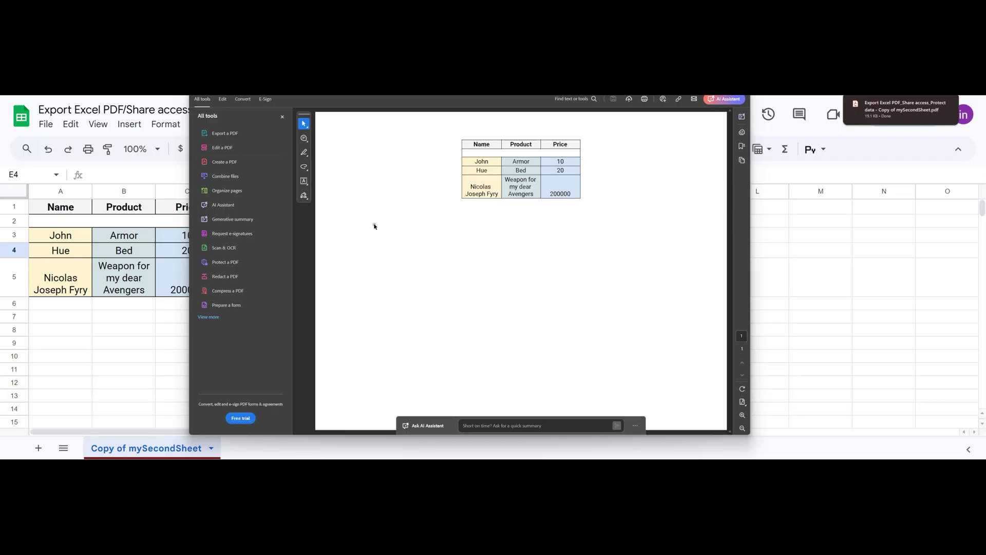
# Select the table text in the exported PDF, then close Acrobat.
pyautogui.moveTo(475, 147); pyautogui.dragTo(577, 196)
pyautogui.click(623, 161)
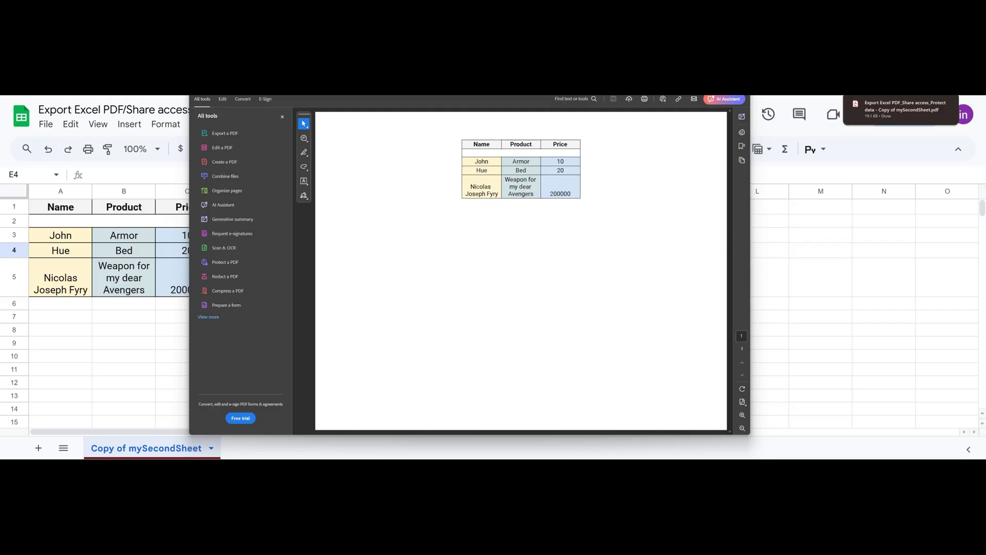
pyautogui.hotkey('alt', 'F4')
# Reopen the PDF from the Downloads folder, close it, and minimize File Explorer.
pyautogui.click(934, 104)
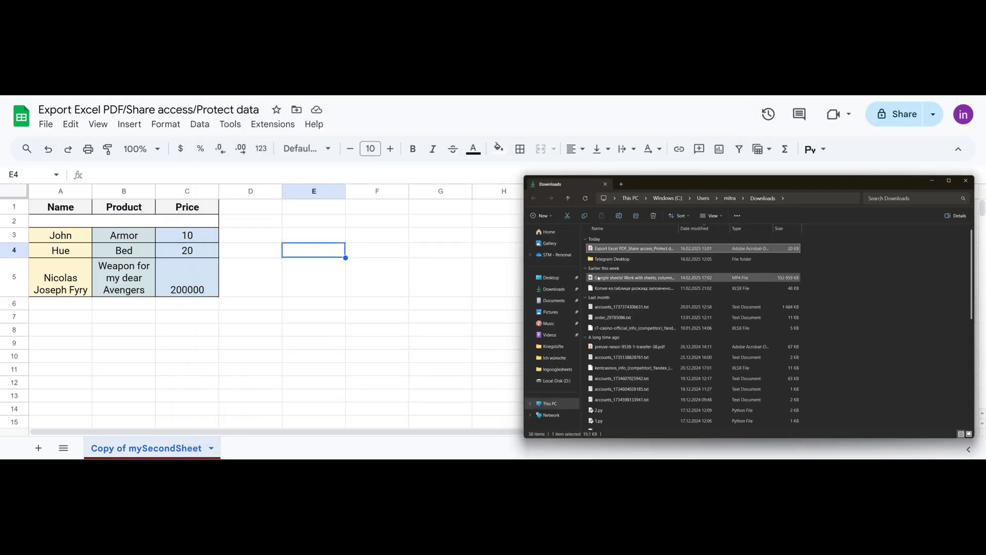
pyautogui.doubleClick(618, 248)
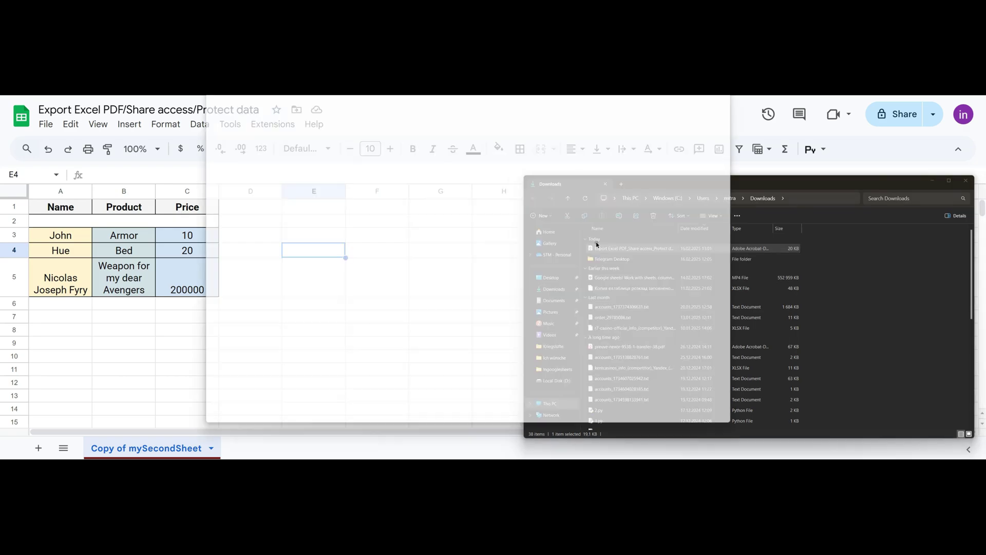
pyautogui.hotkey('alt', 'F4')
pyautogui.click(932, 180)
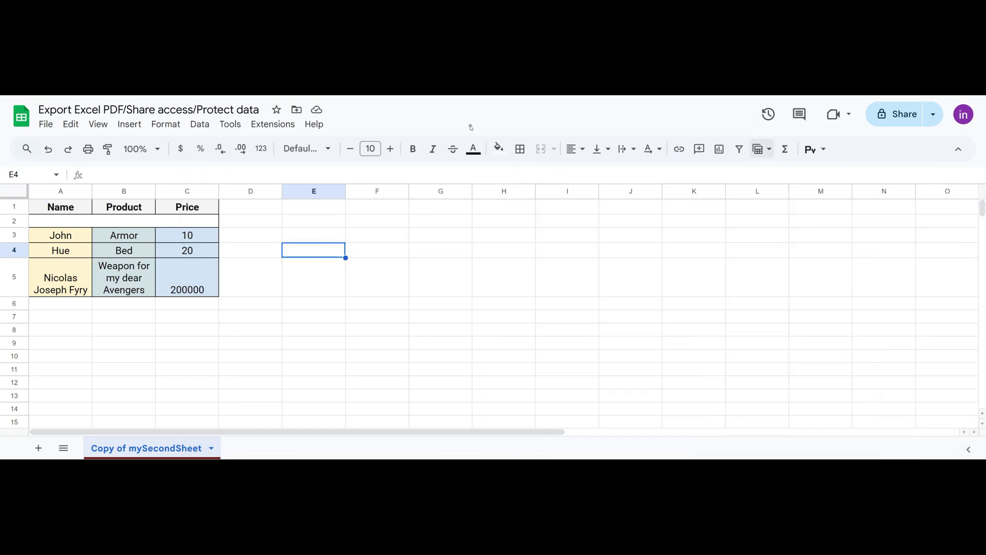
# Download the spreadsheet as a Microsoft Excel (.xlsx) file.
pyautogui.click(47, 124)
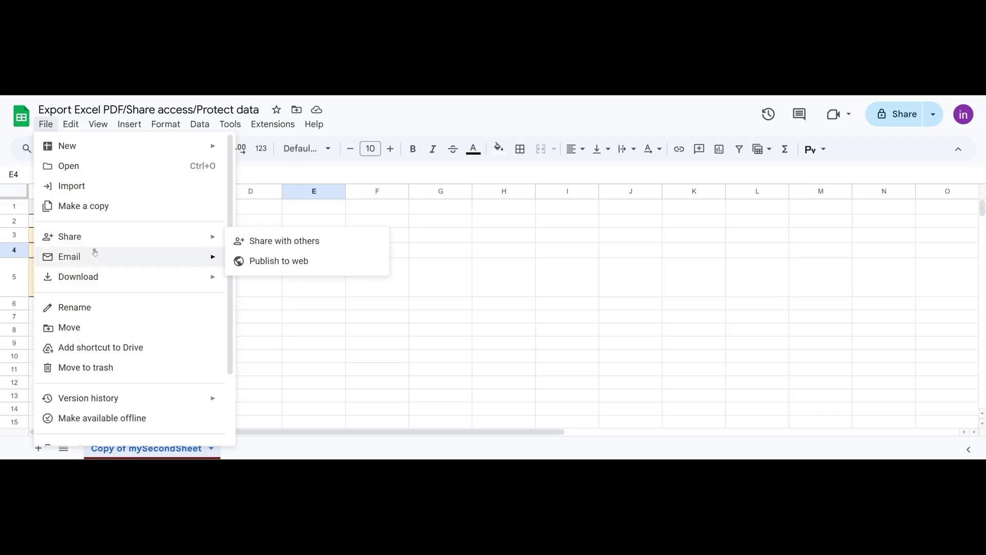
pyautogui.moveTo(93, 272)
pyautogui.click(300, 280)
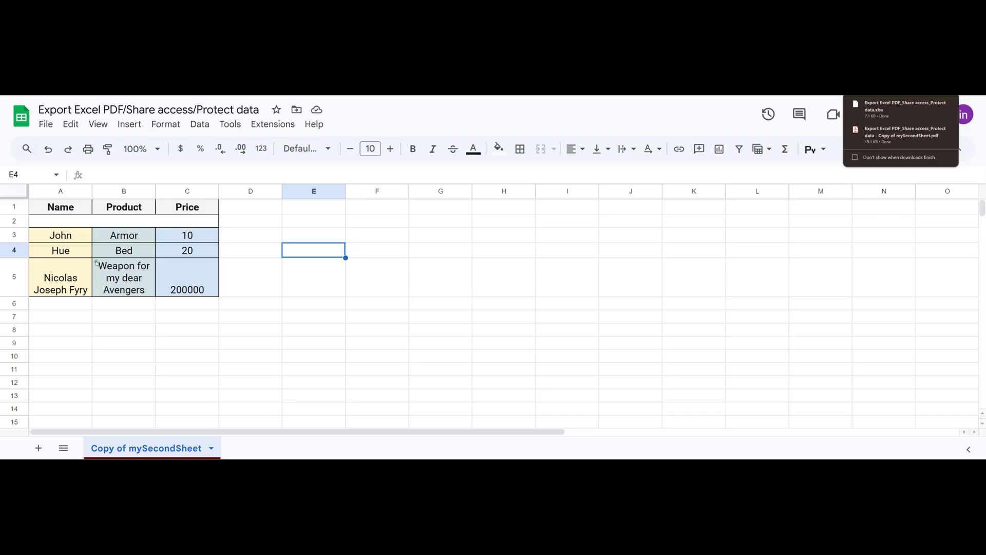
# Select A1:C6, confirm the .xlsx in Downloads, minimize Explorer, and return to the File menu.
pyautogui.moveTo(56, 209); pyautogui.dragTo(193, 306)
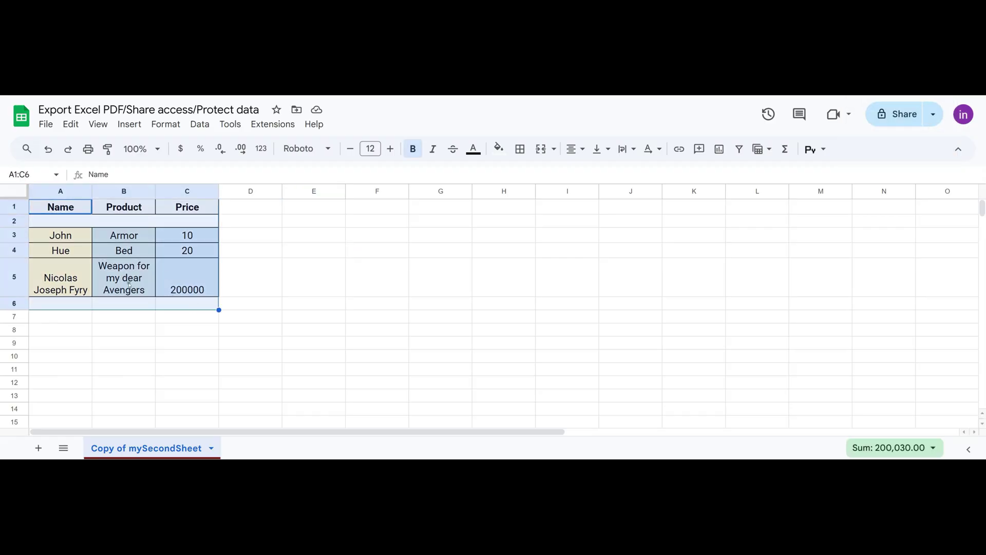
pyautogui.click(424, 277)
pyautogui.click(935, 119)
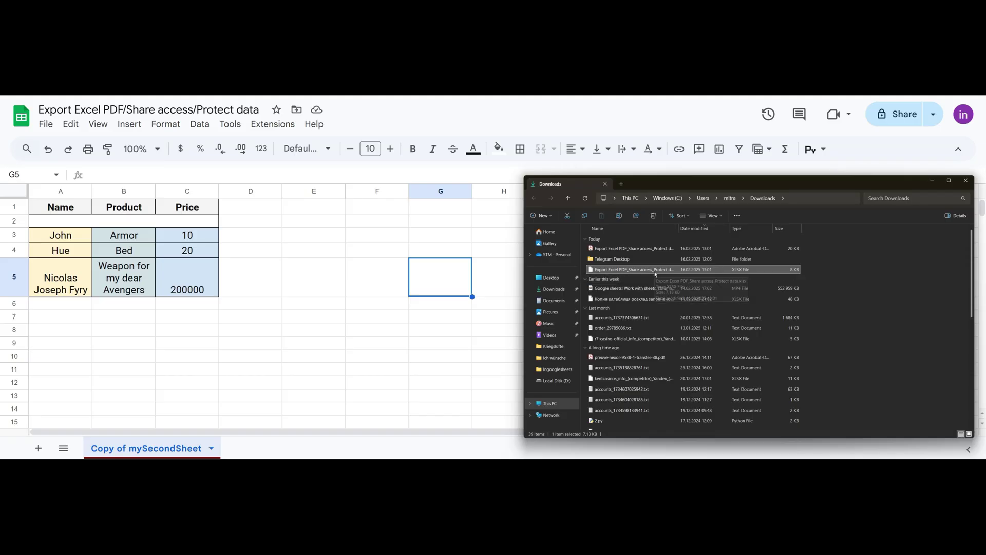
pyautogui.click(932, 180)
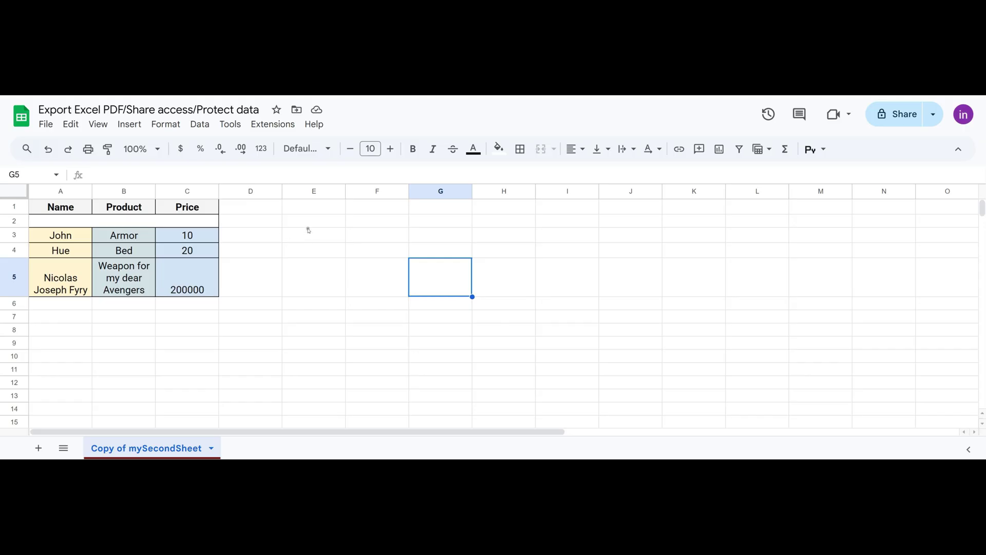
pyautogui.click(312, 222)
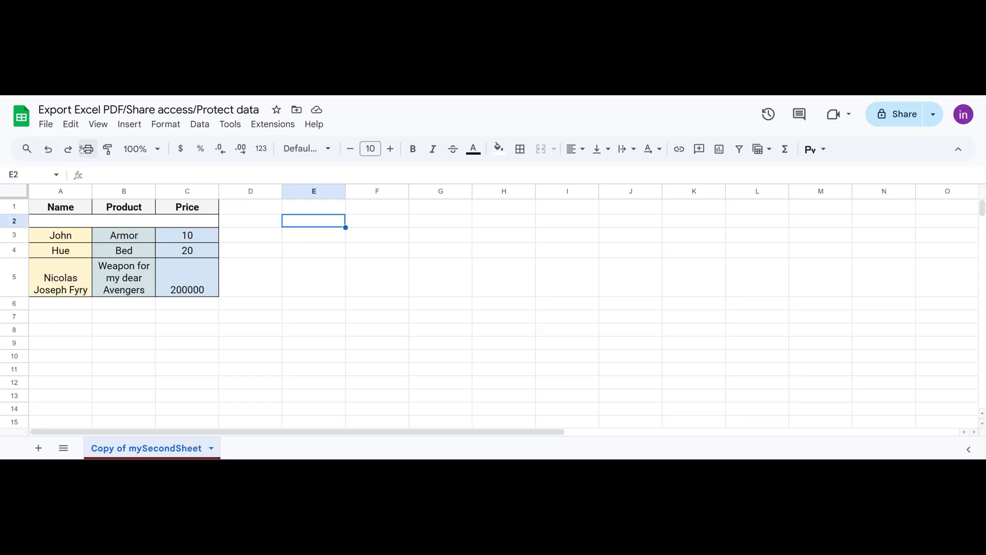
pyautogui.click(47, 125)
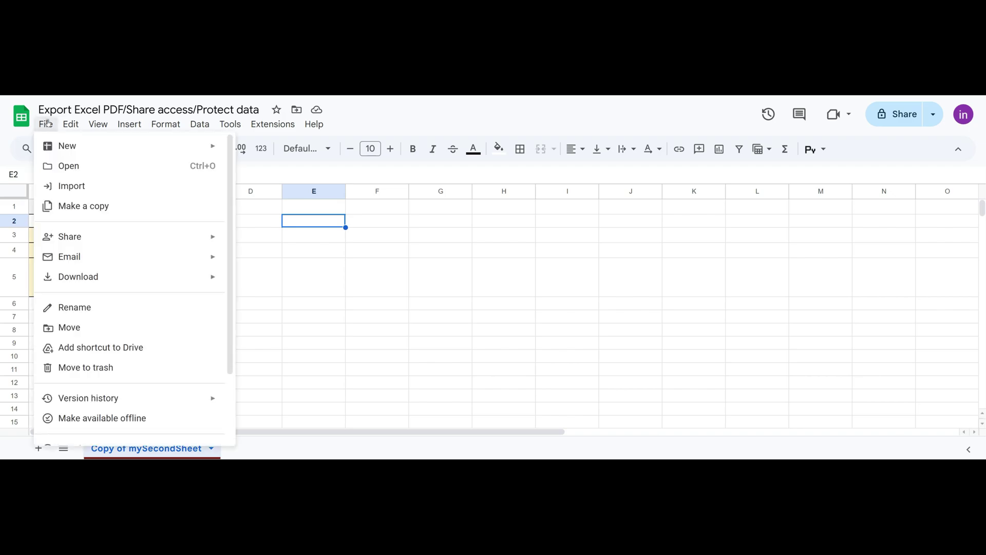
# Upload the downloaded .xlsx from Downloads and import it with Insert new sheet(s).
pyautogui.click(70, 186)
pyautogui.click(478, 186)
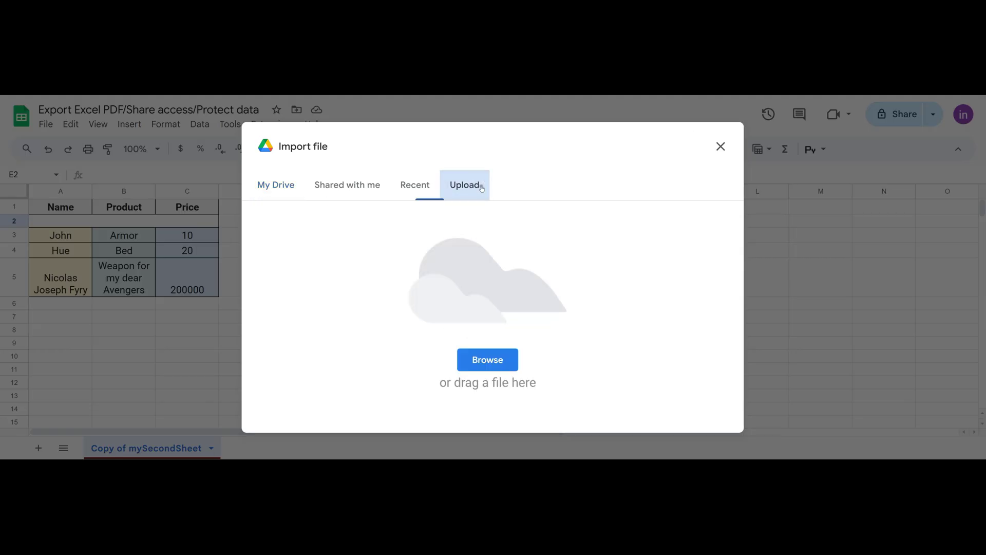
pyautogui.moveTo(469, 457)
pyautogui.click(497, 436)
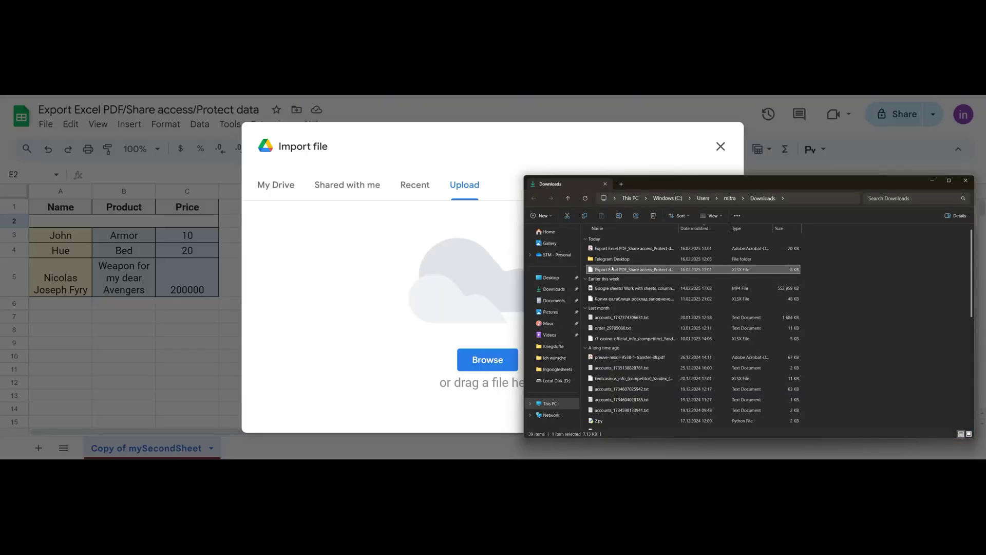
pyautogui.moveTo(632, 269); pyautogui.dragTo(404, 280)
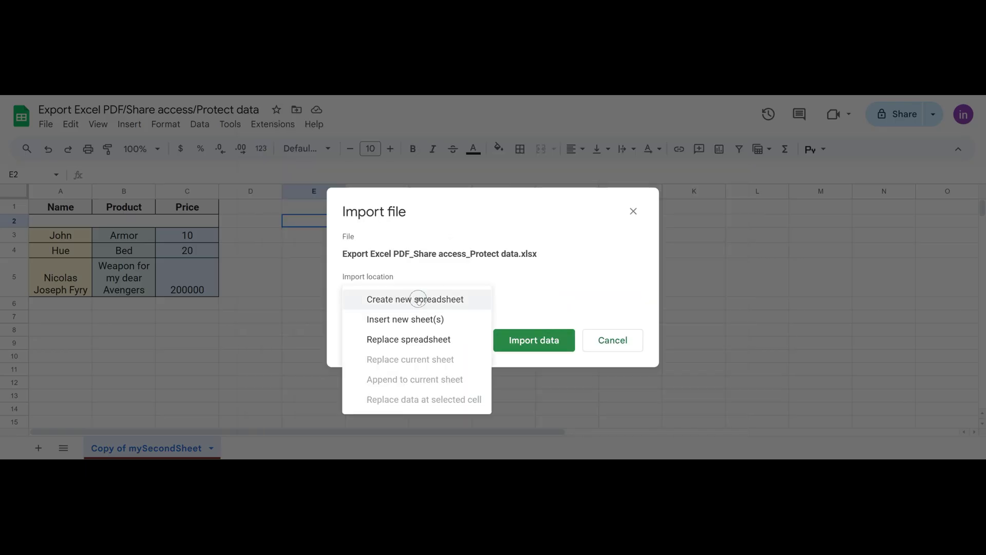
pyautogui.click(417, 300)
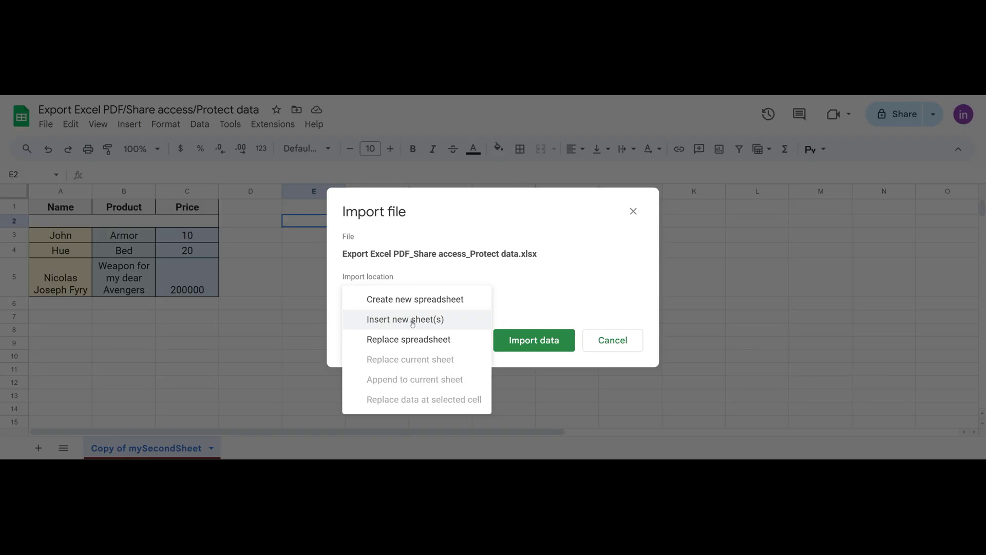
pyautogui.click(412, 321)
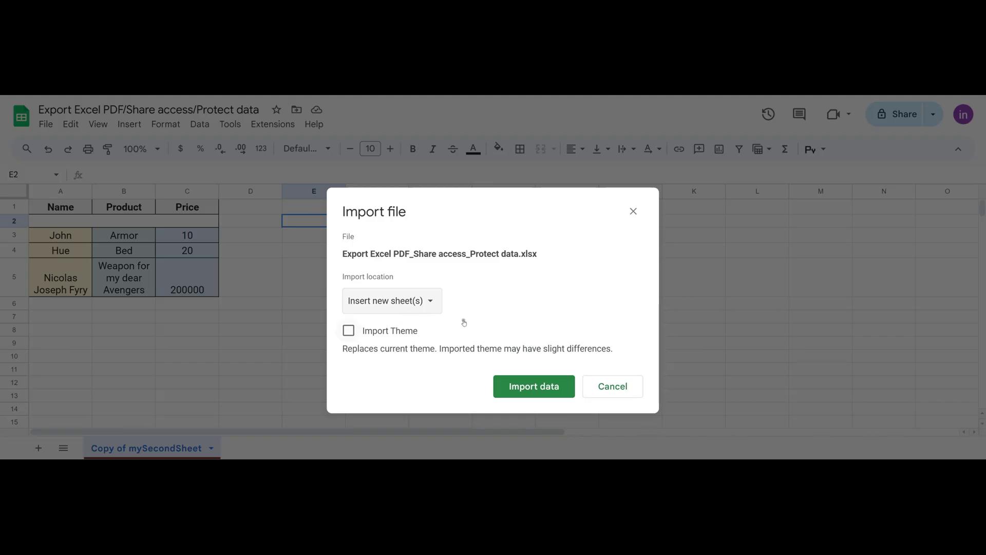
pyautogui.click(545, 389)
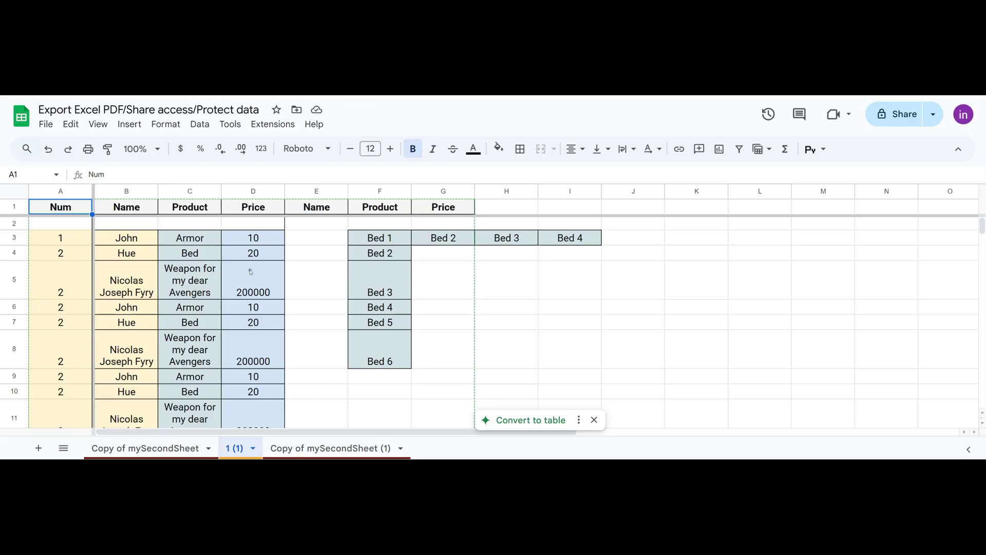
# Inspect the imported data, switching between the '1 (1)' and 'Copy of mySecondSheet (1)' sheets.
pyautogui.click(338, 292)
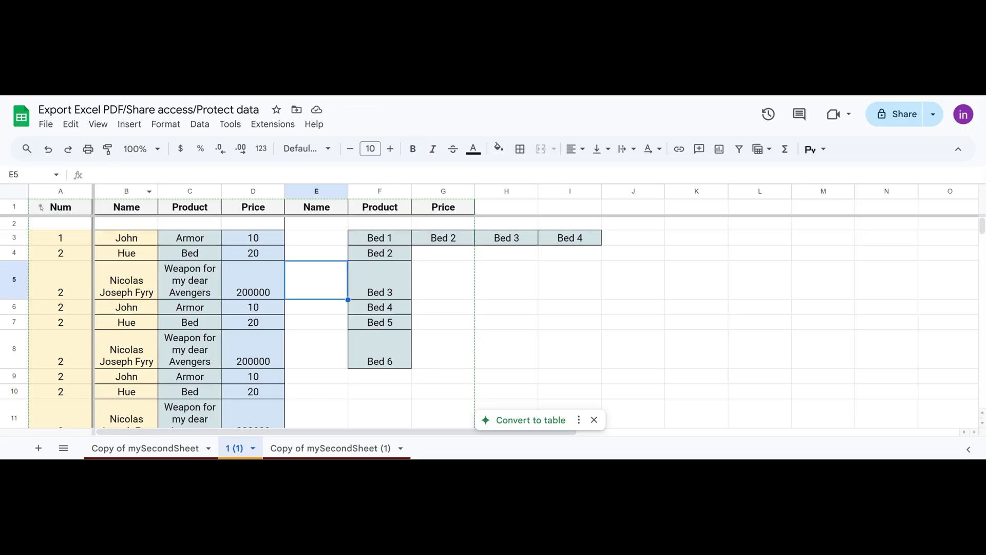
pyautogui.moveTo(41, 207); pyautogui.dragTo(472, 393)
pyautogui.click(406, 292)
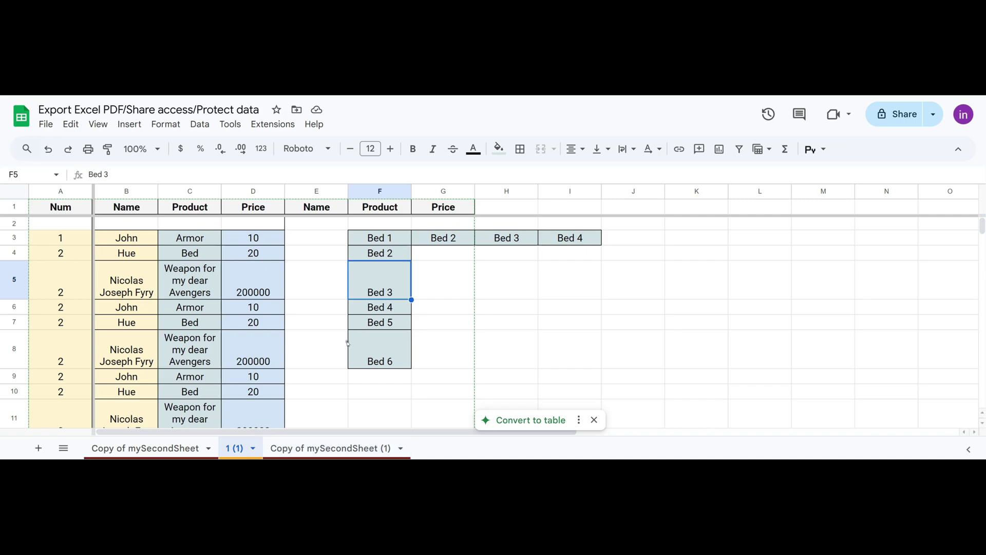
pyautogui.moveTo(321, 258); pyautogui.dragTo(351, 292)
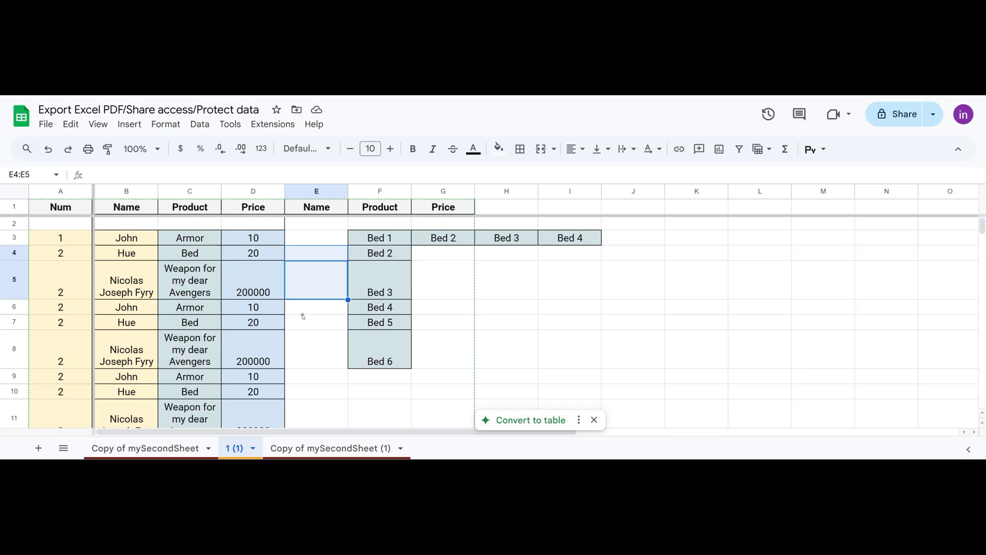
pyautogui.click(64, 447)
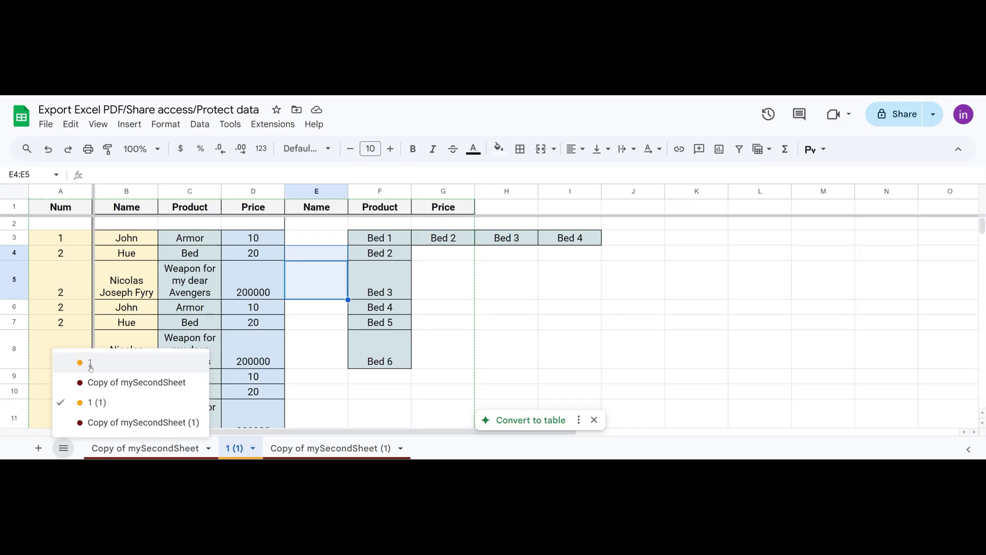
pyautogui.click(301, 354)
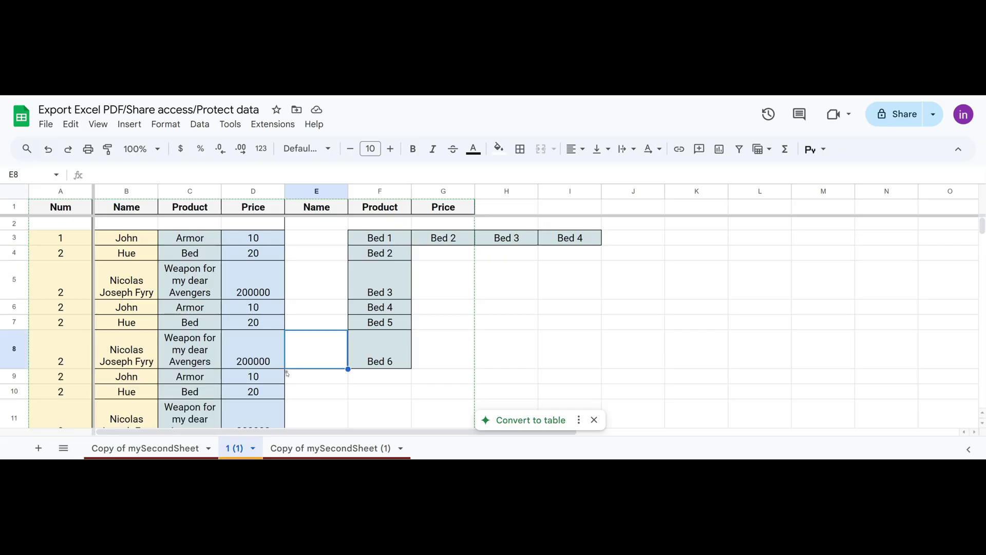
pyautogui.click(314, 450)
pyautogui.click(250, 451)
pyautogui.click(320, 450)
pyautogui.click(239, 449)
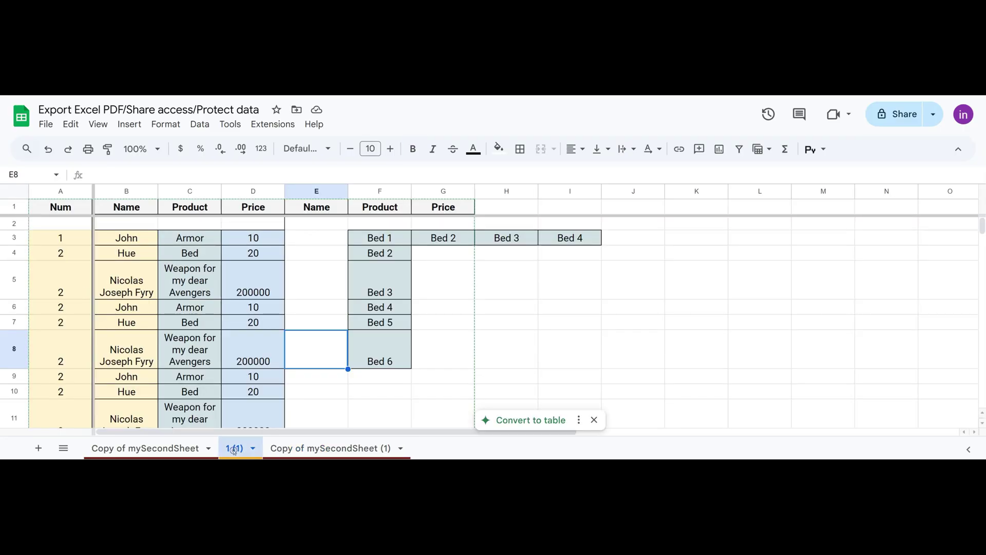
# Hide the '1 (1)' sheet and display 'Copy of mySecondSheet (1)'.
pyautogui.click(252, 448)
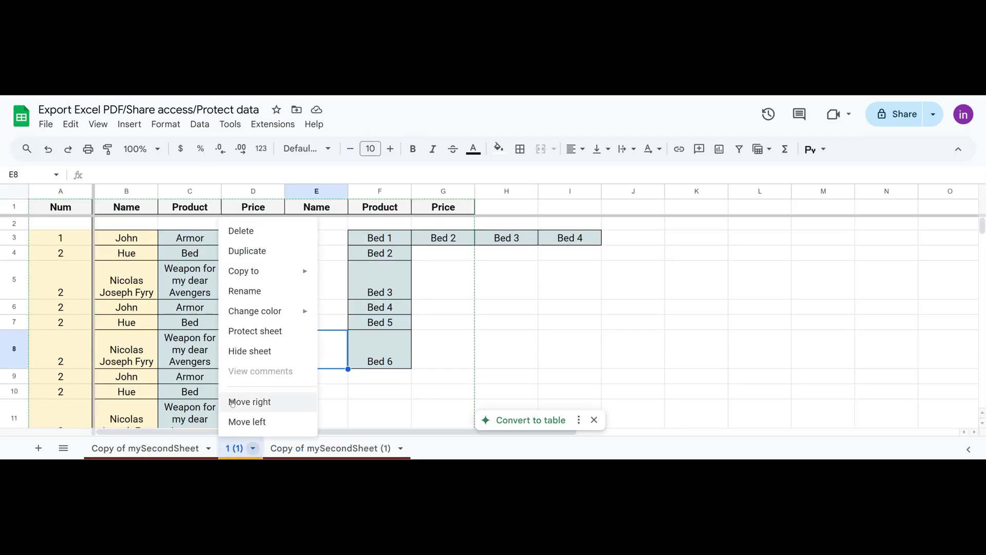
pyautogui.click(262, 351)
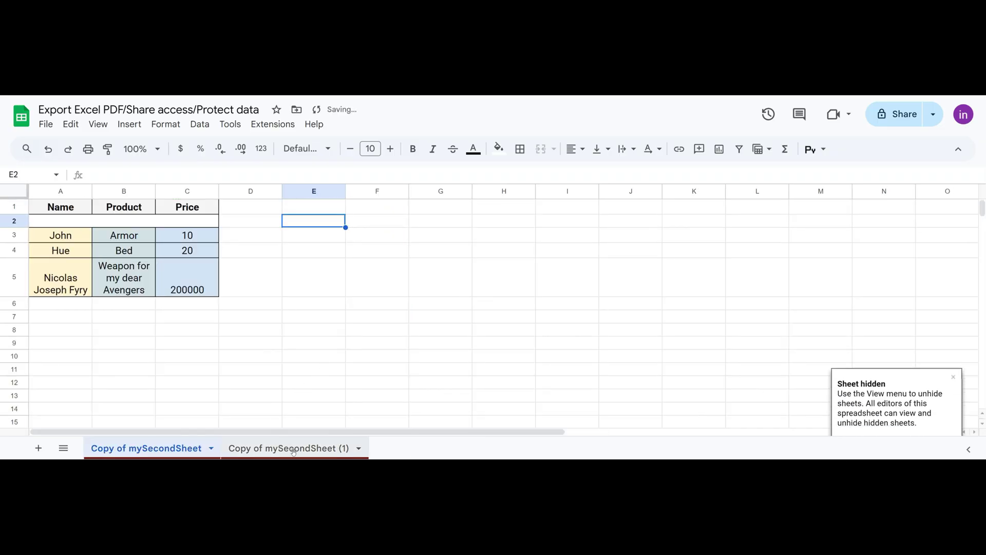
pyautogui.click(295, 448)
pyautogui.click(206, 447)
pyautogui.click(311, 447)
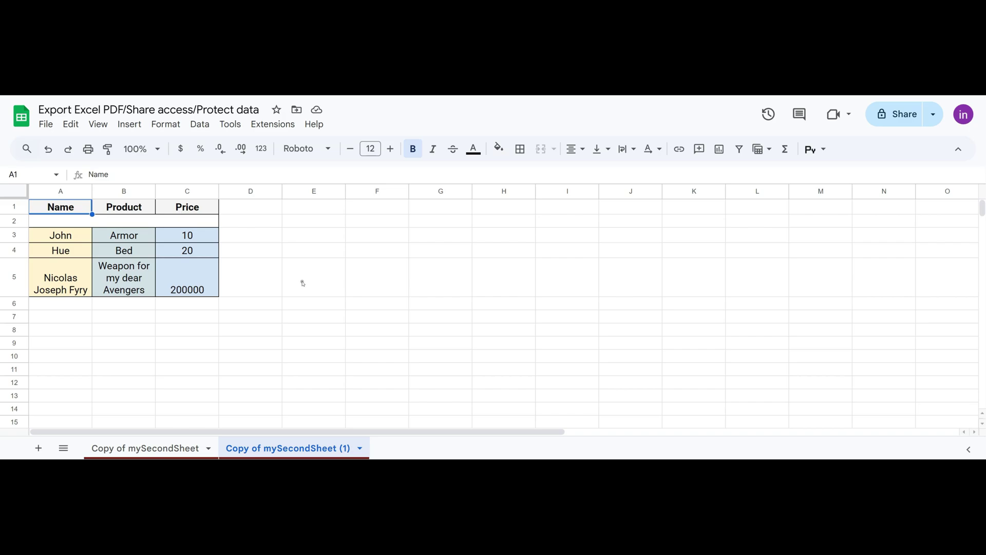
# Bring up the sharing settings: access Restricted, with a pending request to become editor.
pyautogui.moveTo(564, 457)
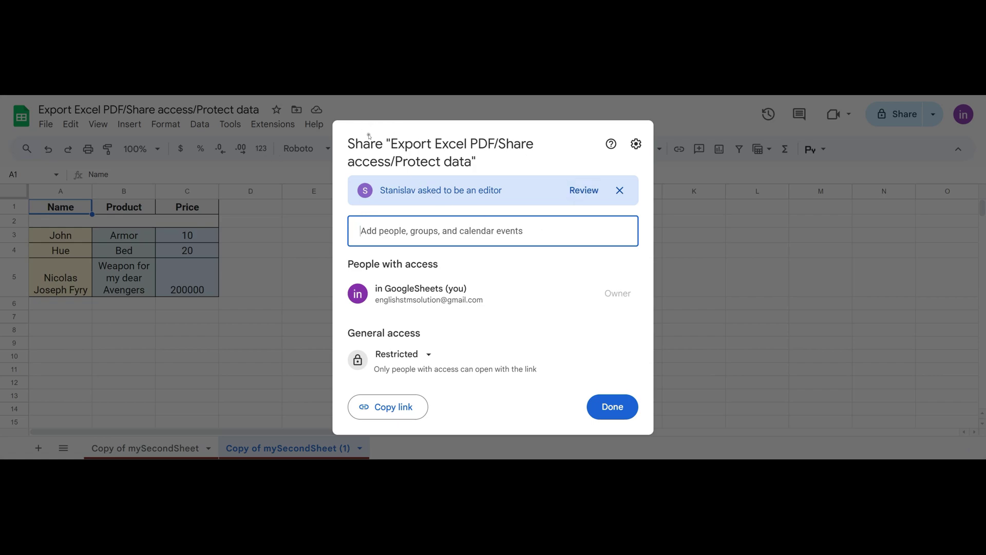
# Approve the pending access request with the Editor role.
pyautogui.click(584, 190)
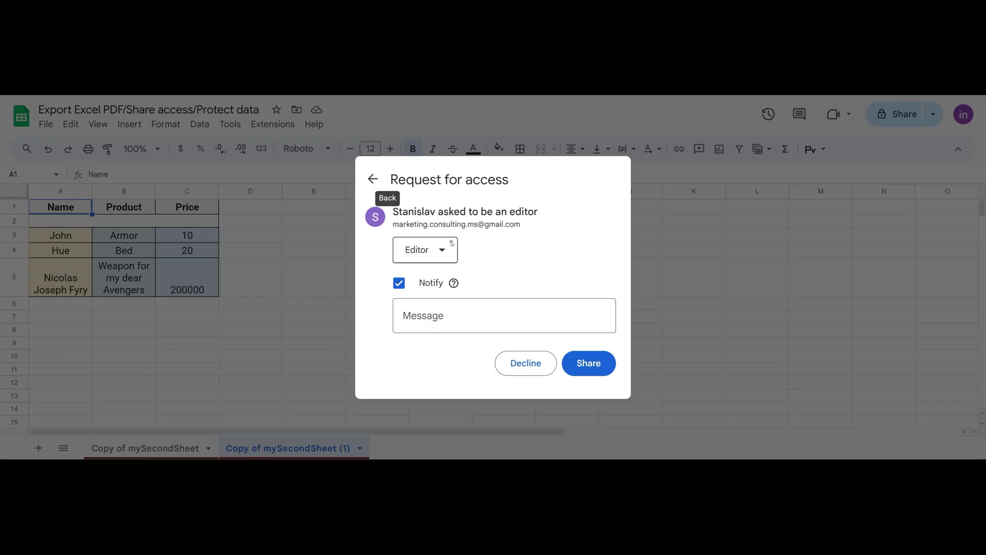
pyautogui.click(419, 250)
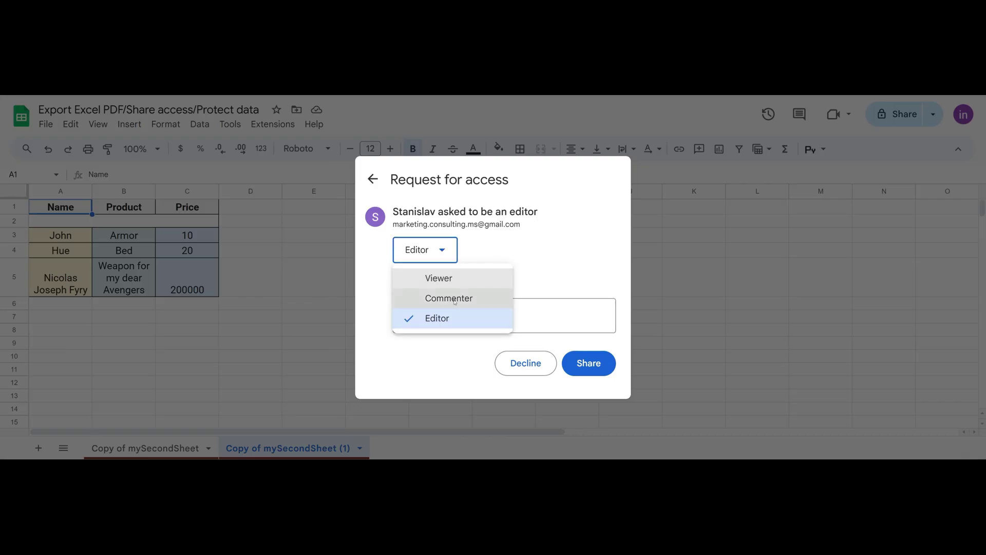
pyautogui.click(437, 324)
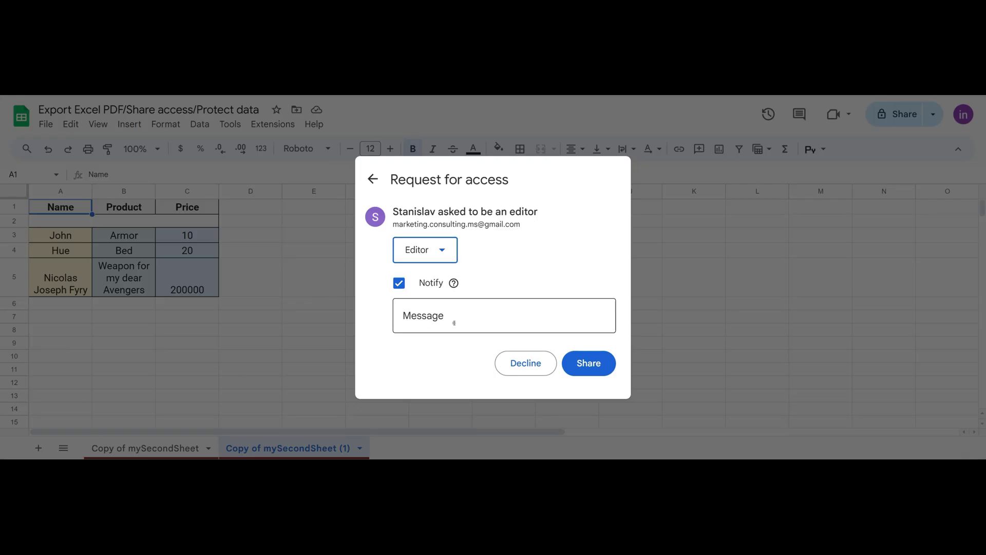
pyautogui.click(588, 366)
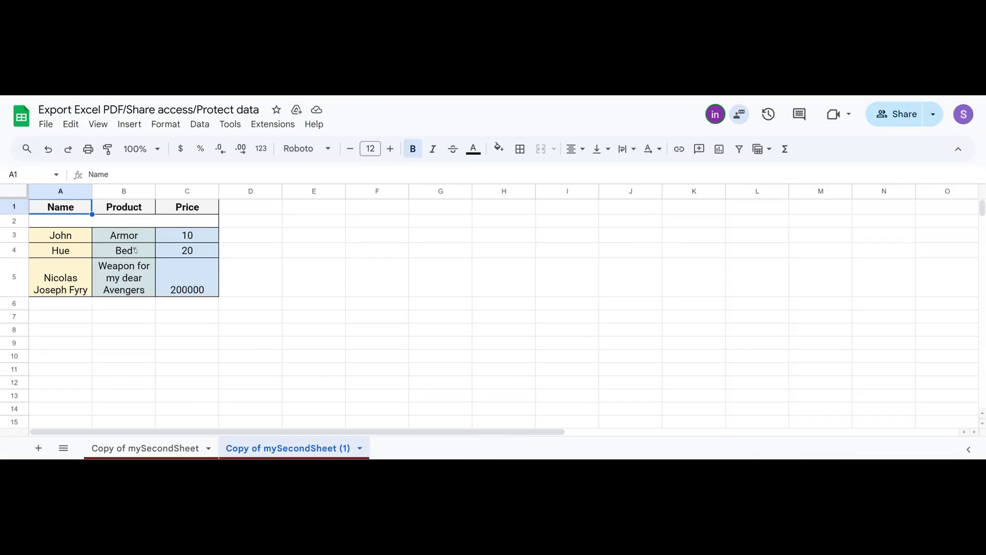
# Type test text ('dfdssdf', 'sdfsdf', 'sdf') into cells E3, E5, B8, C6 and B6.
pyautogui.click(308, 242)
pyautogui.write('dfdssdf')
pyautogui.click(323, 278)
pyautogui.write('sdfsdf')
pyautogui.click(138, 329)
pyautogui.write('sdfsdf')
pyautogui.click(201, 308)
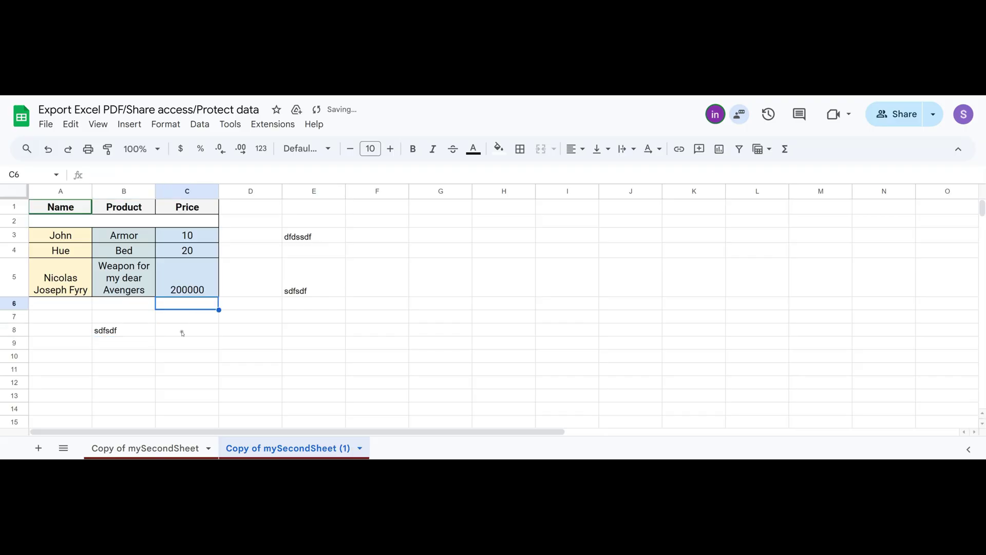
pyautogui.write('sdf')
pyautogui.click(103, 305)
pyautogui.write('sdfsdf')
# Overwrite B5 with 'sdfsdf' and insert an empty column right of Price.
pyautogui.click(49, 307)
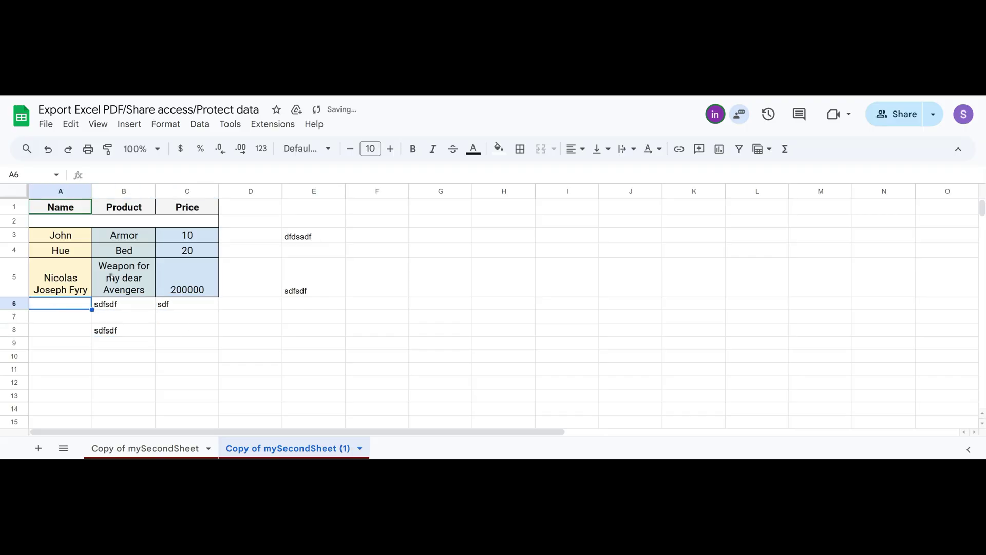
pyautogui.click(111, 276)
pyautogui.write('sdfsdf')
pyautogui.click(205, 328)
pyautogui.rightClick(189, 191)
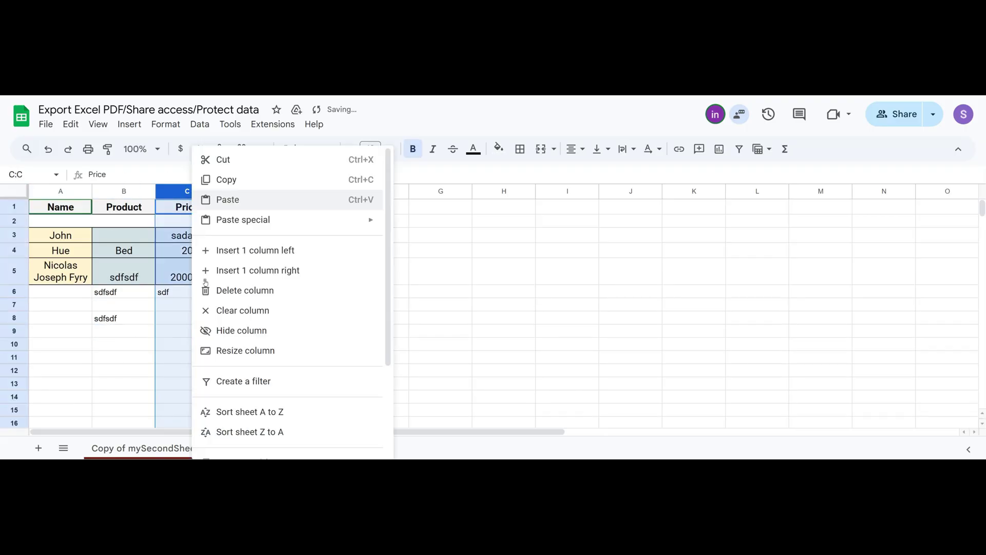
pyautogui.click(288, 271)
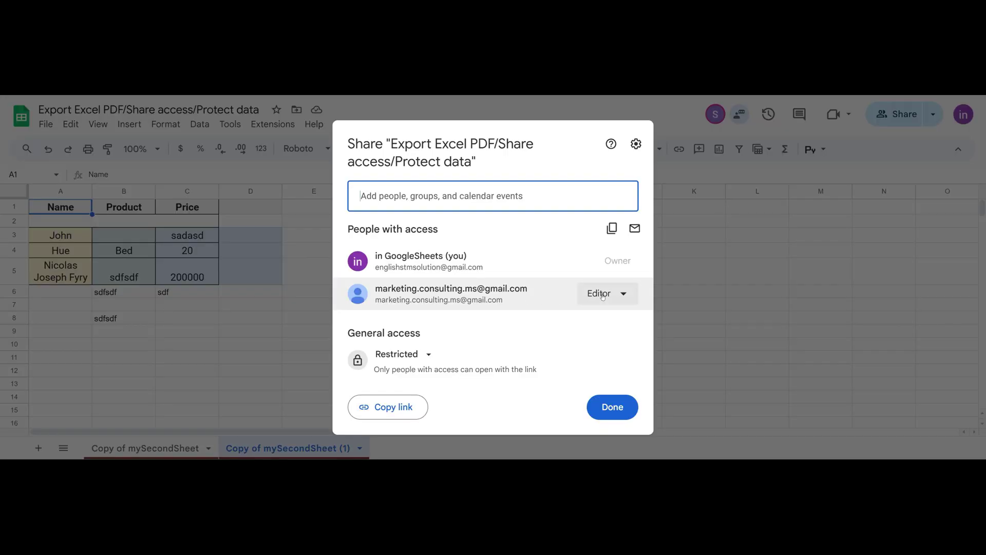
# Change the collaborator's role from Editor to Viewer and save.
pyautogui.click(605, 293)
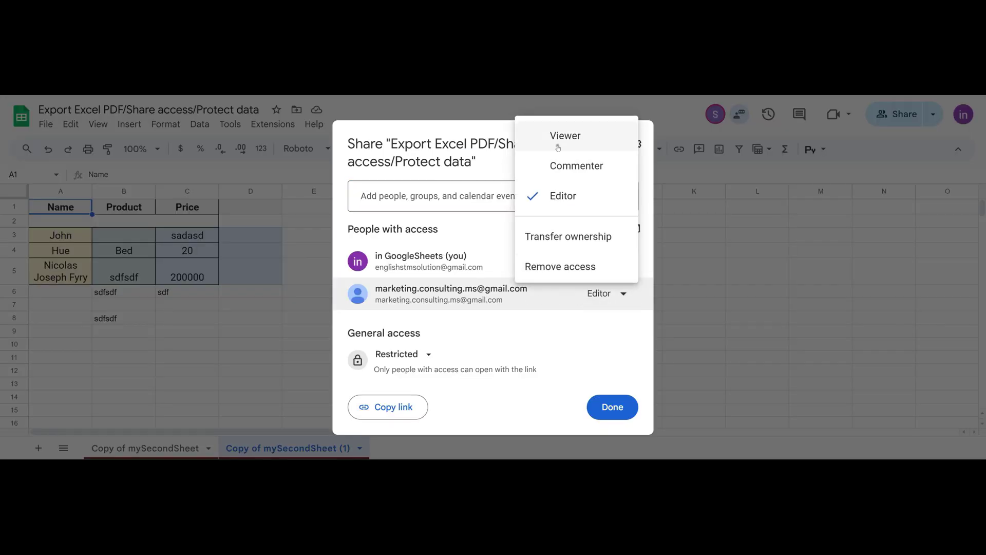
pyautogui.click(573, 139)
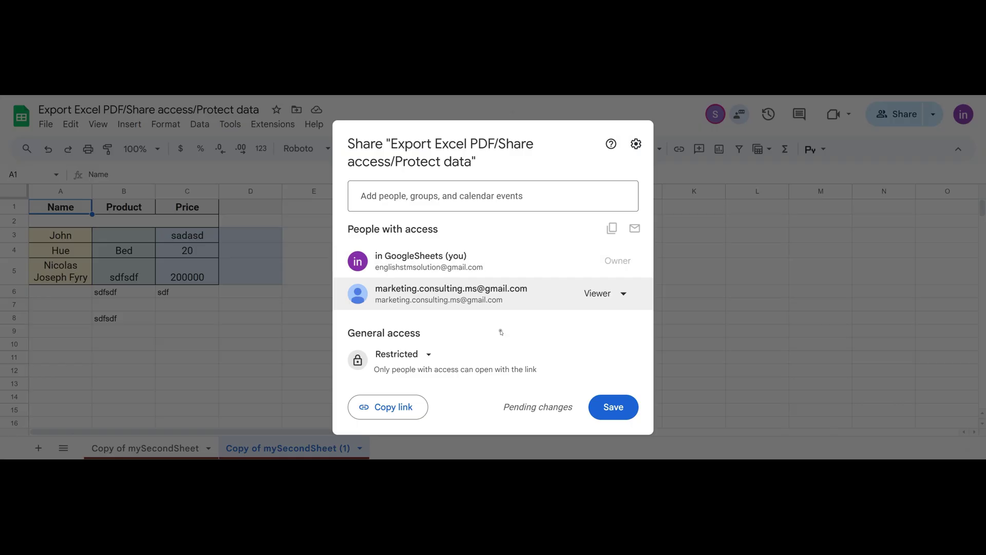
pyautogui.click(608, 408)
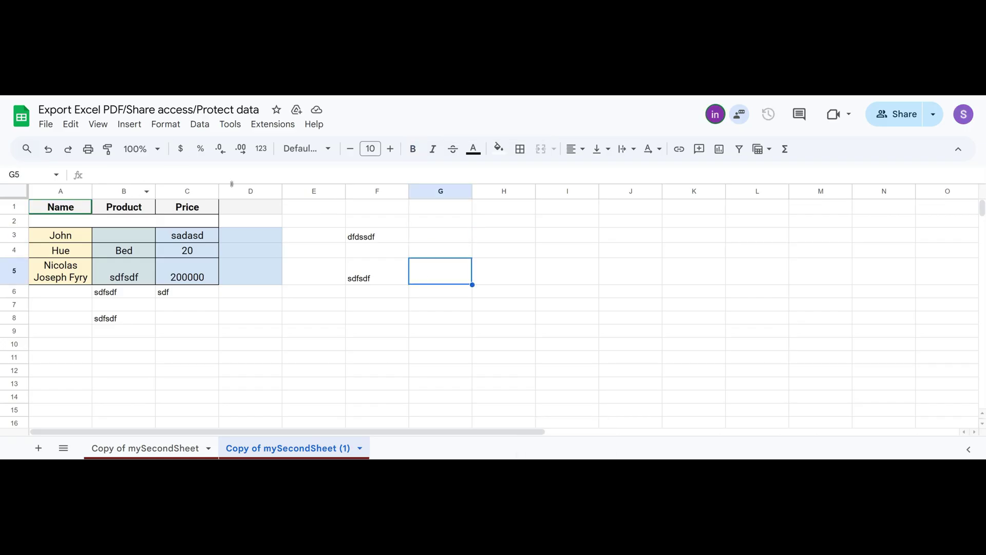
# Try entering 'zxcxz' in cell D4 on the collaborator's now view-only sheet.
pyautogui.click(249, 251)
pyautogui.write('zxcxz')
pyautogui.click(329, 292)
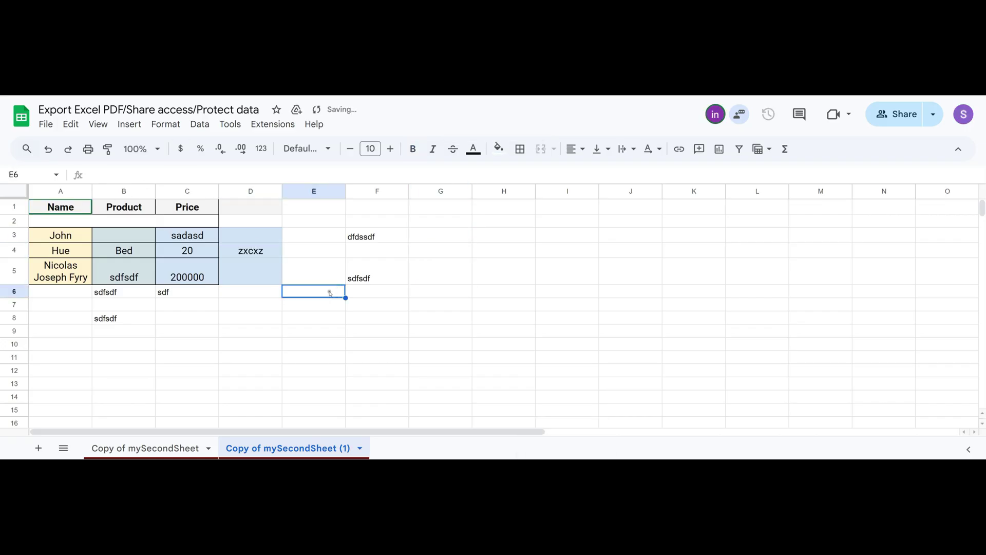
pyautogui.click(250, 253)
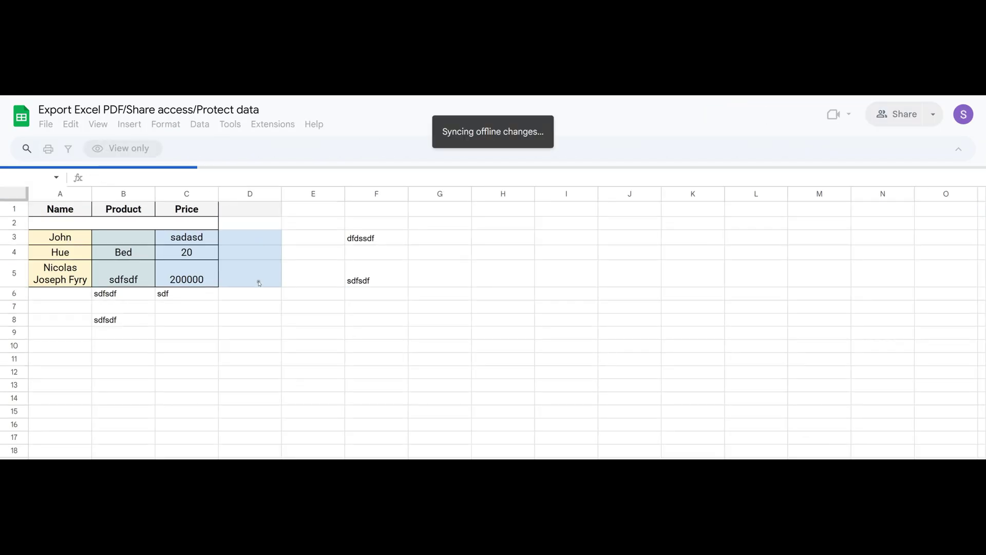
pyautogui.click(252, 255)
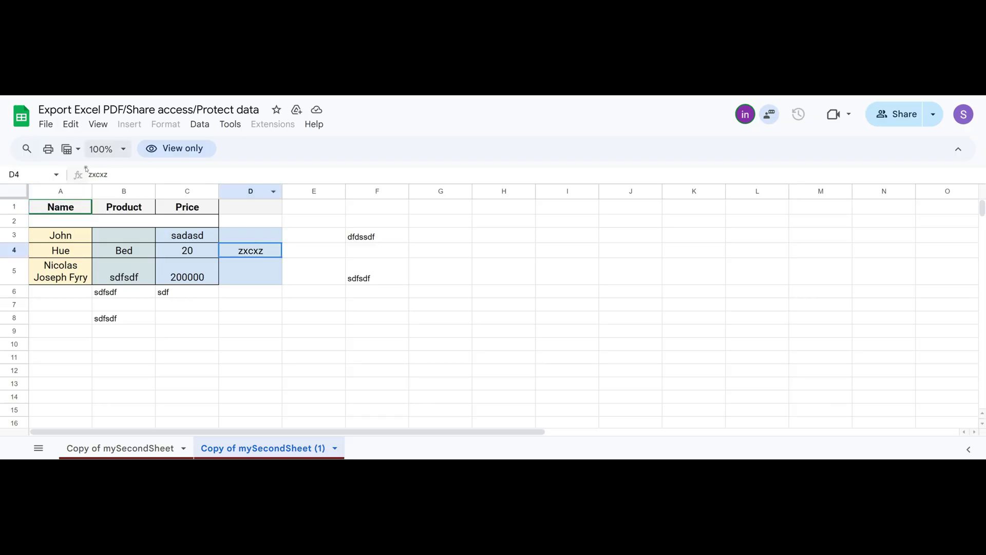
pyautogui.click(316, 207)
pyautogui.click(442, 264)
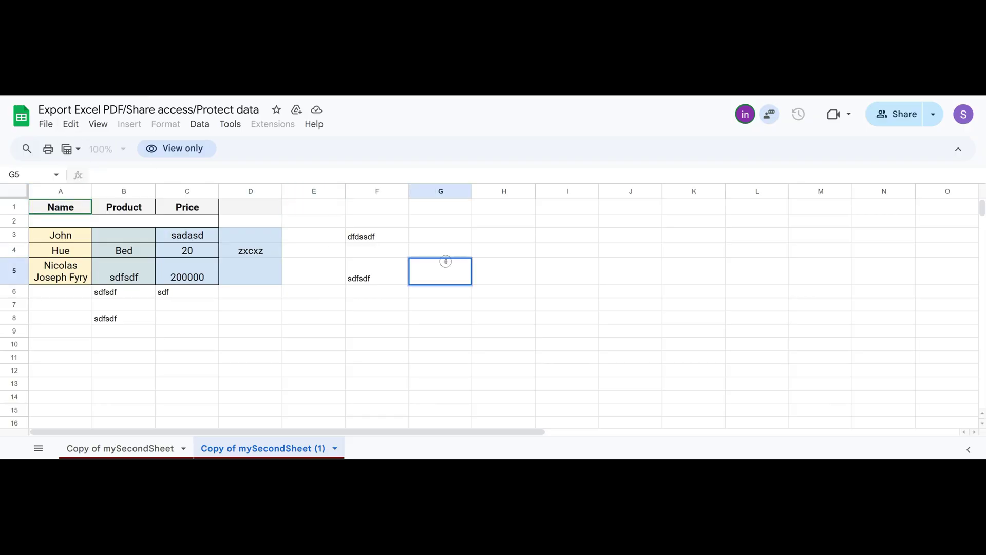
pyautogui.click(458, 250)
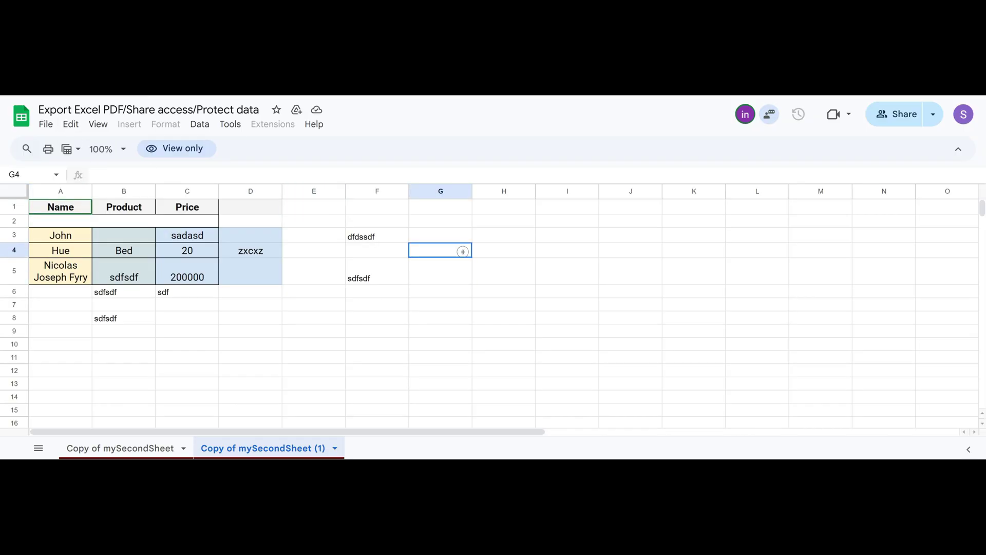
pyautogui.click(529, 255)
pyautogui.doubleClick(315, 207)
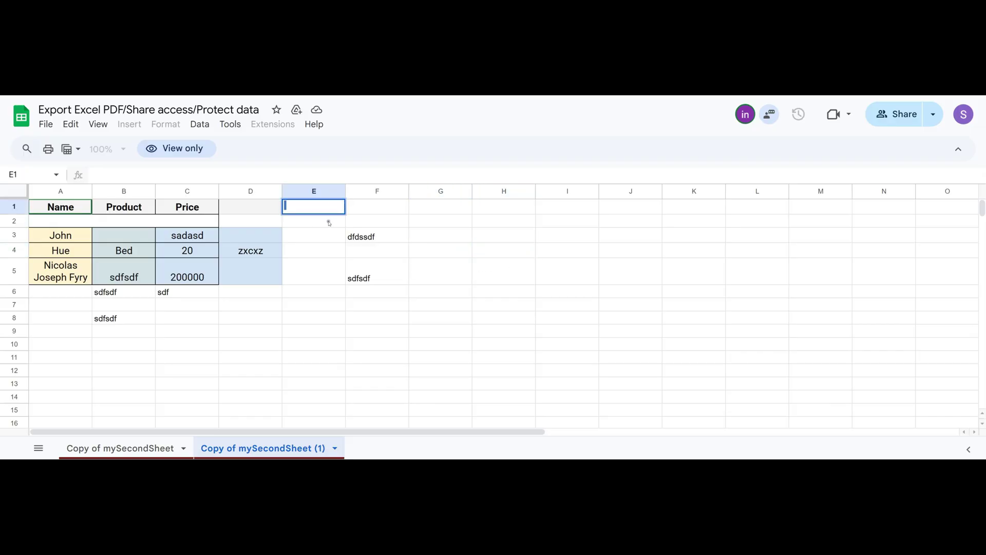
pyautogui.click(380, 237)
pyautogui.hotkey('ctrl', 'c')
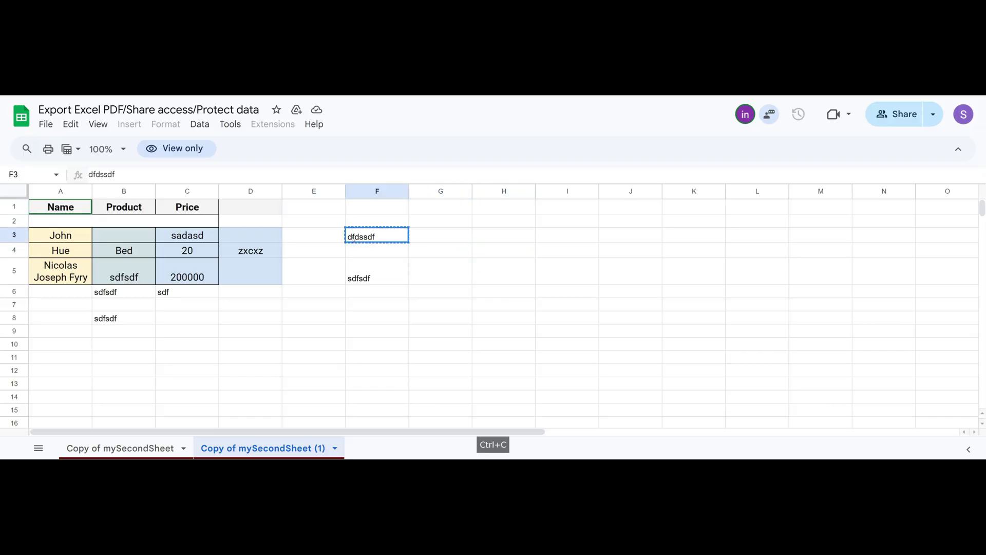
pyautogui.click(428, 240)
pyautogui.hotkey('ctrl', 'v')
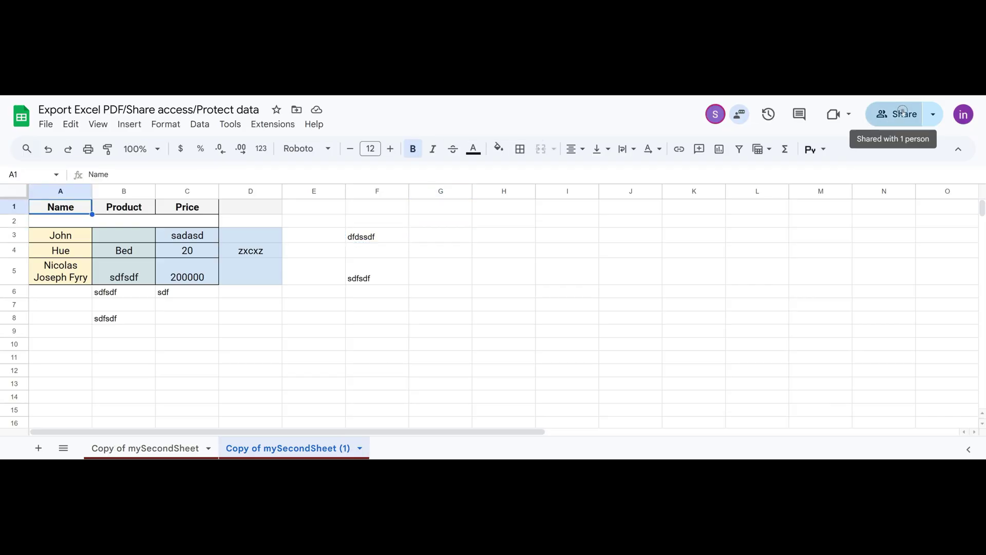
# Change the collaborator's sharing role back to Editor, then go to the Copy of mySecondSheet sheet.
pyautogui.click(894, 114)
pyautogui.click(604, 302)
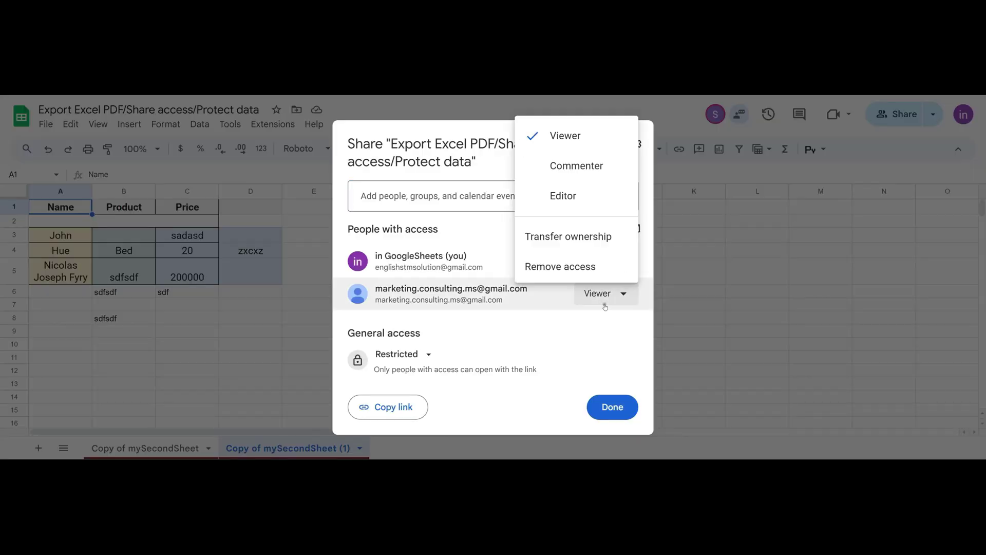
pyautogui.click(562, 196)
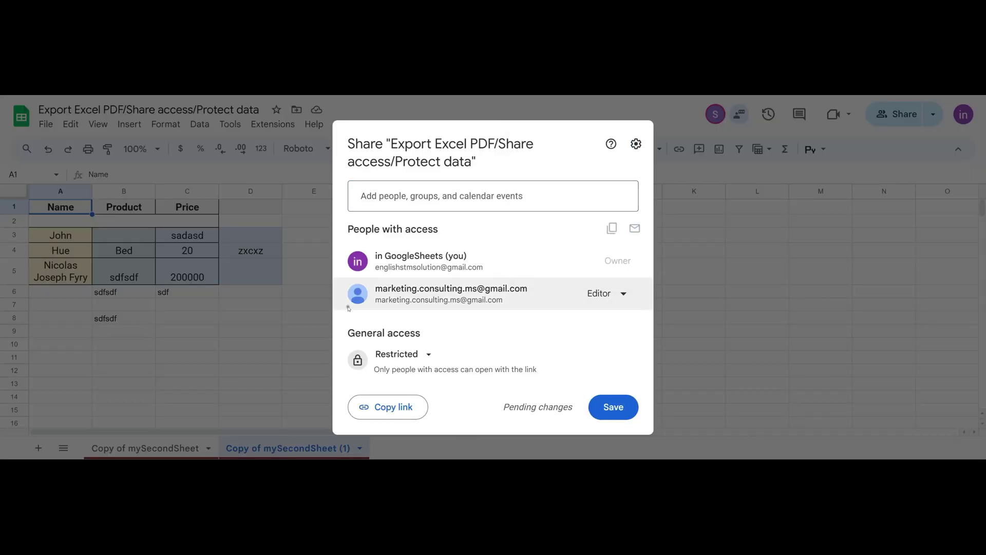
pyautogui.click(614, 418)
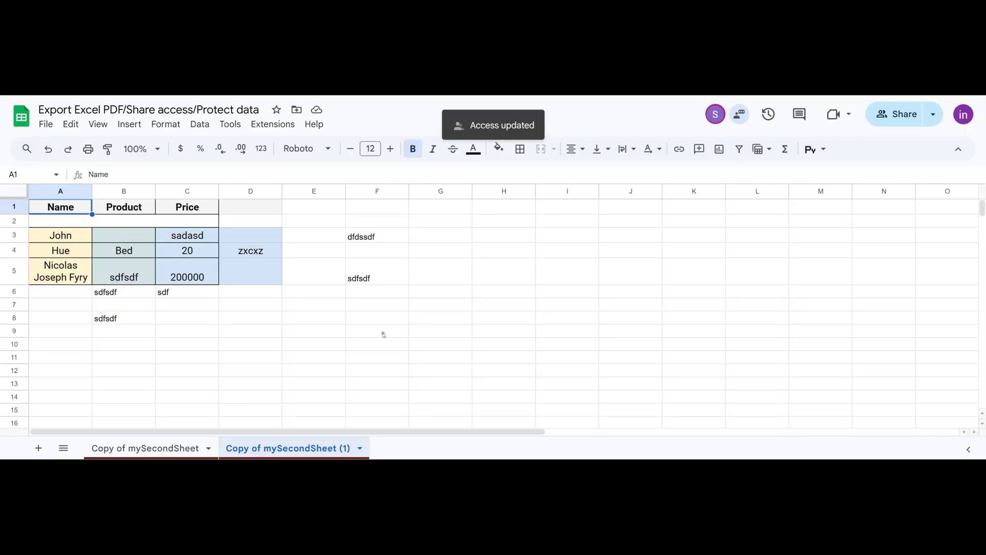
pyautogui.click(149, 447)
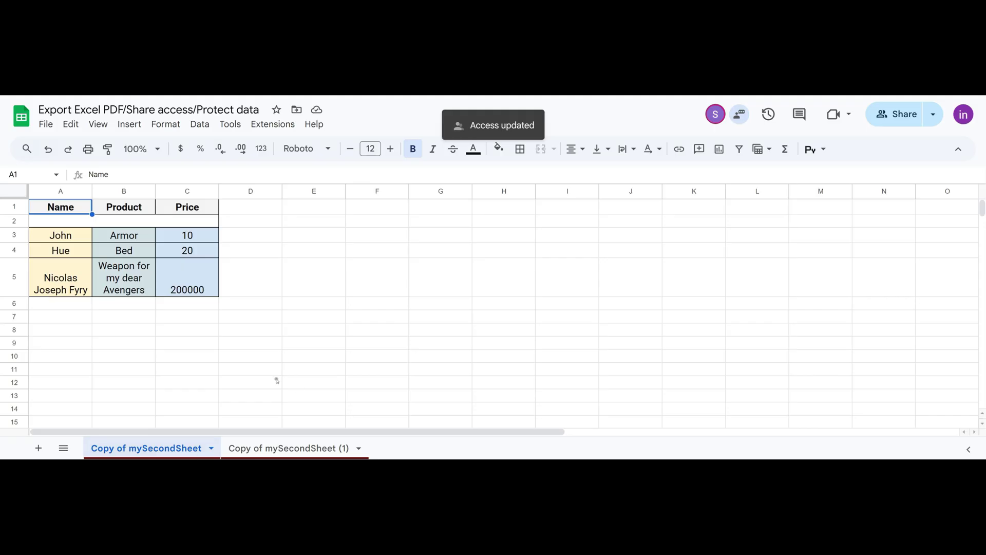
# Protect the Copy of mySecondSheet sheet with description '1', removing the collaborator so only the owner edits.
pyautogui.rightClick(142, 452)
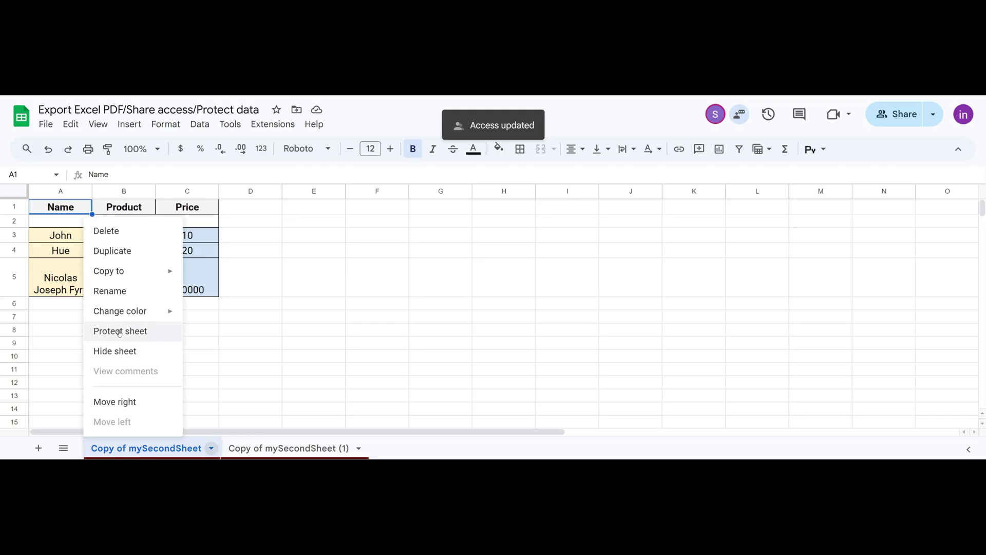
pyautogui.click(141, 332)
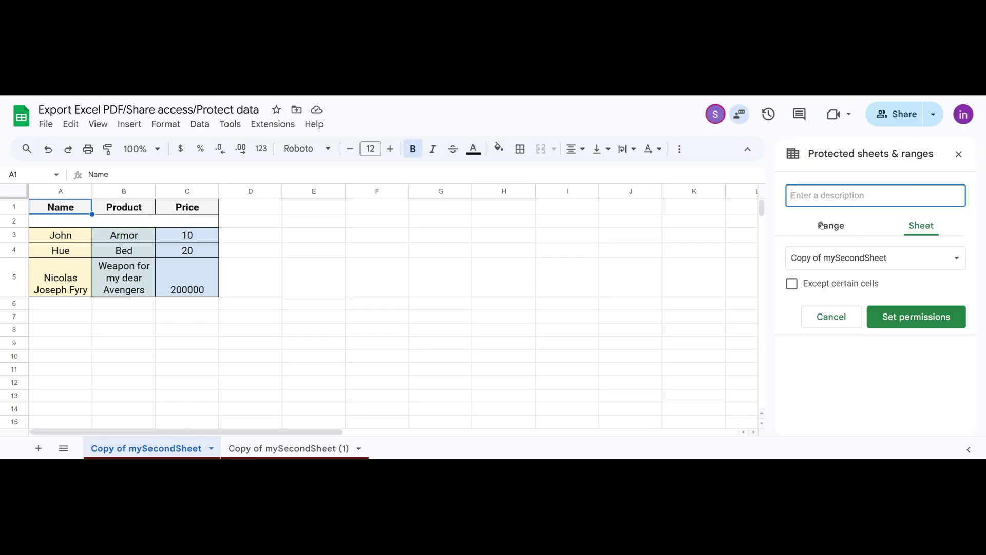
pyautogui.write('1')
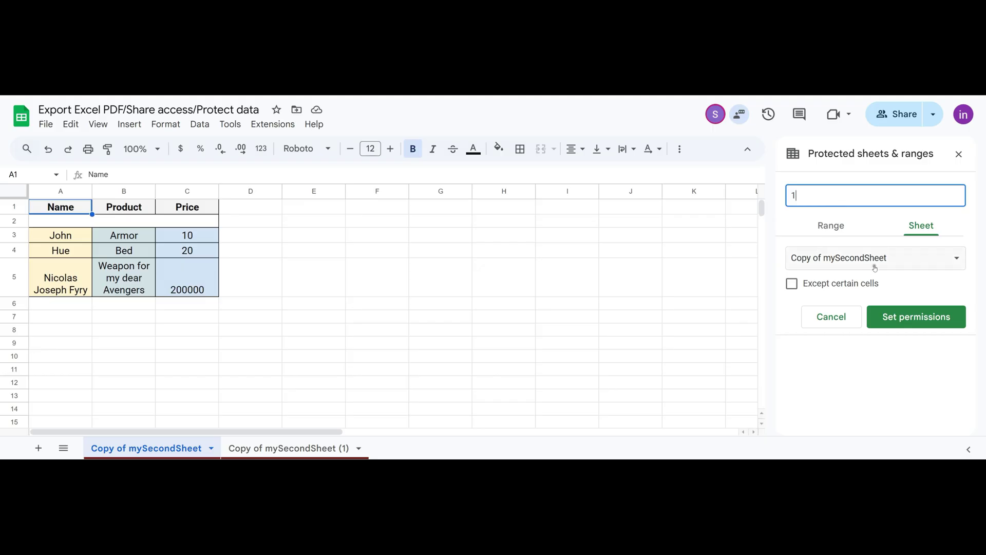
pyautogui.click(921, 321)
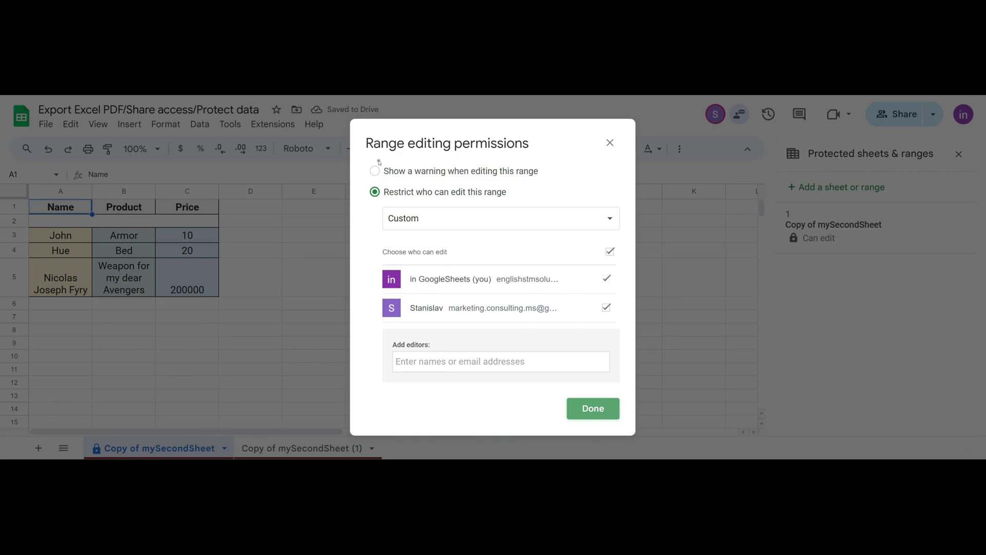
pyautogui.click(606, 308)
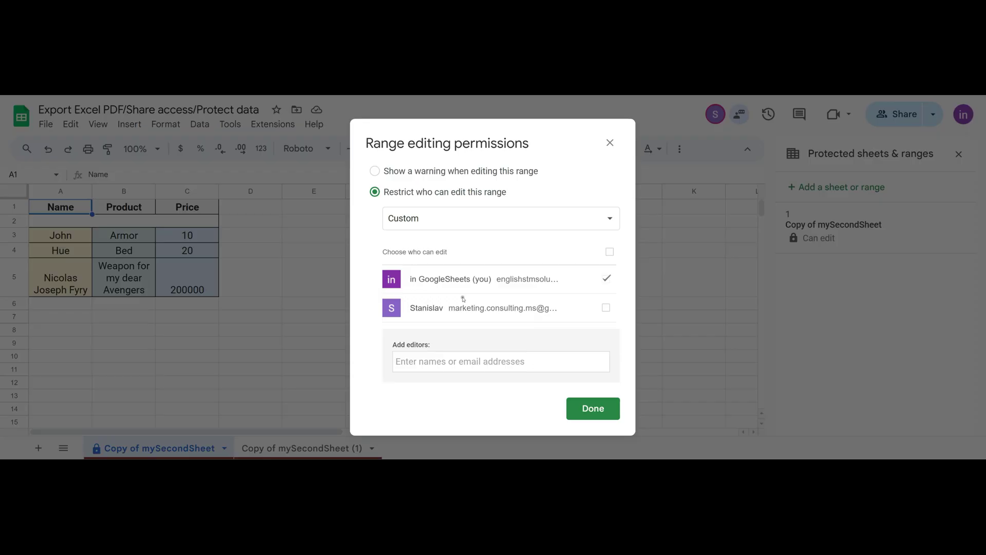
pyautogui.click(602, 409)
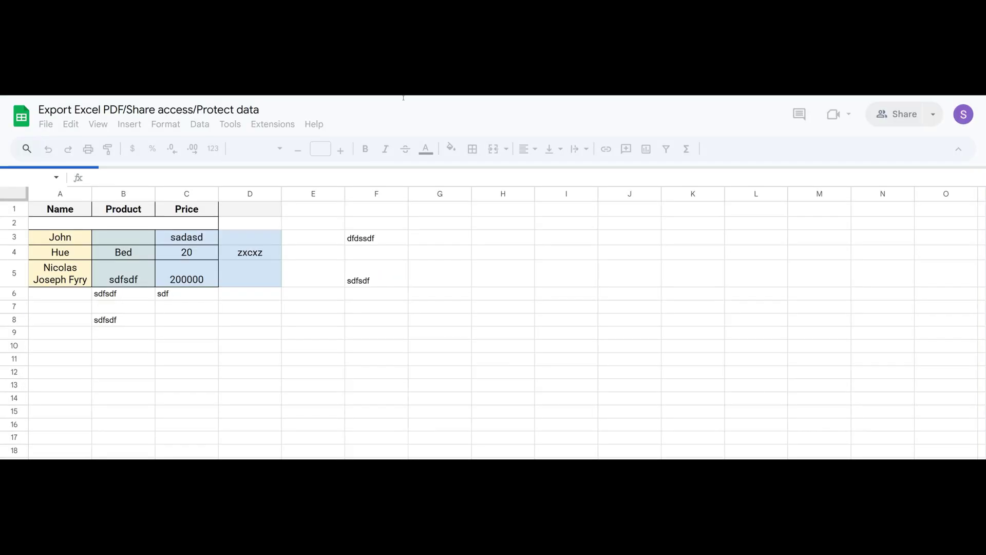
# Try selecting cells E5 and F4 on the protected Copy of mySecondSheet sheet.
pyautogui.click(119, 449)
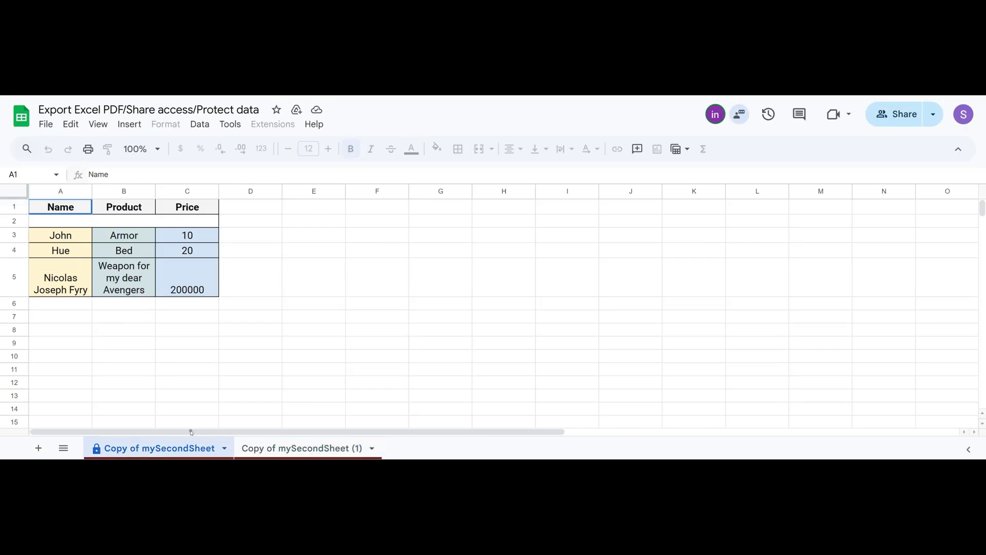
pyautogui.click(150, 265)
pyautogui.click(313, 263)
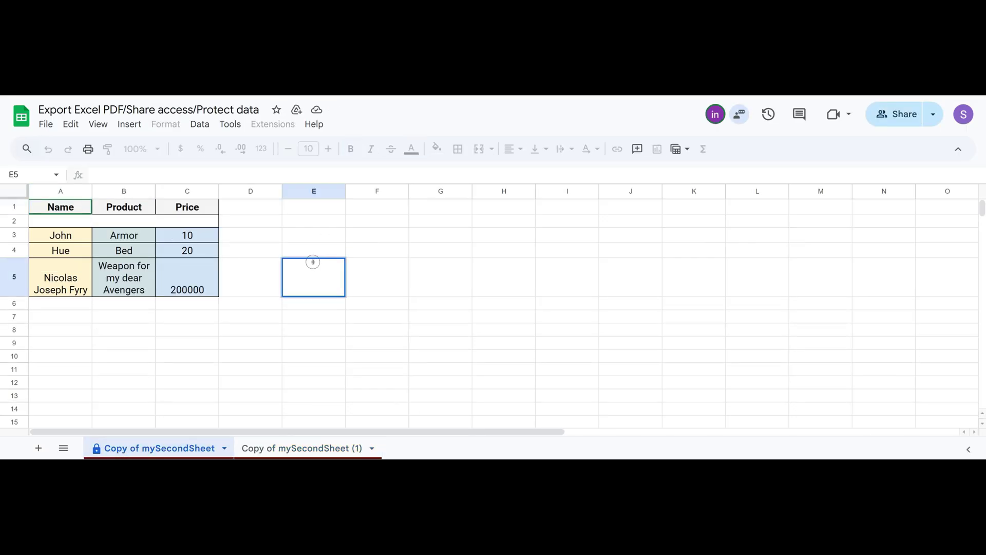
pyautogui.click(387, 248)
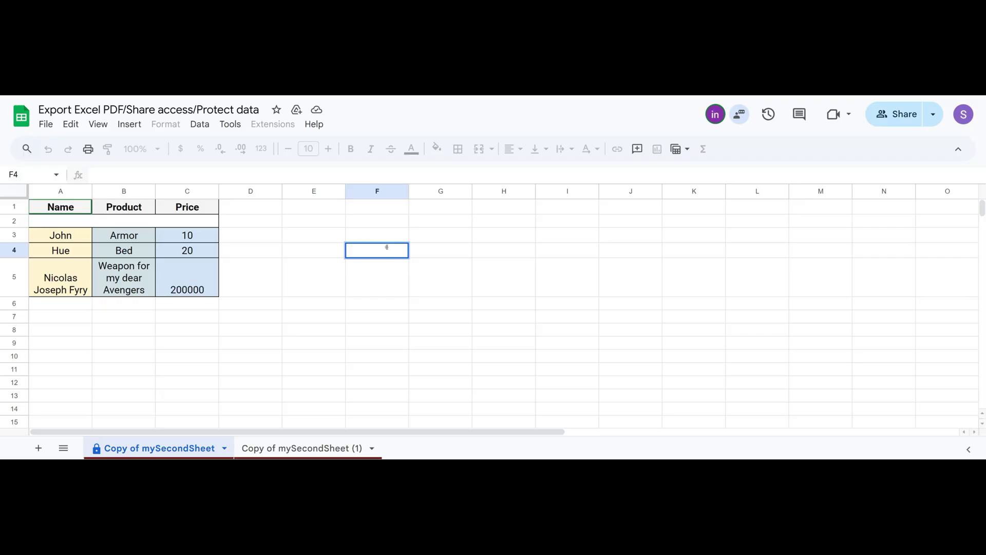
pyautogui.click(299, 278)
# On Copy of mySecondSheet (1), enter 'cvxv' in H3 and 'cvxcv' in G1.
pyautogui.click(303, 449)
pyautogui.click(343, 237)
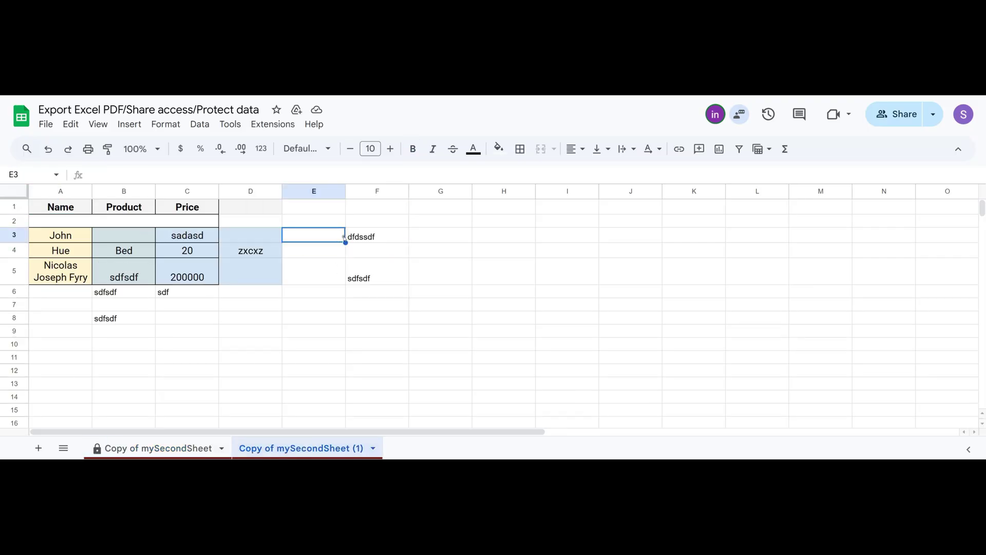
pyautogui.doubleClick(343, 237)
pyautogui.click(489, 237)
pyautogui.write('cvxv')
pyautogui.click(509, 273)
pyautogui.click(442, 210)
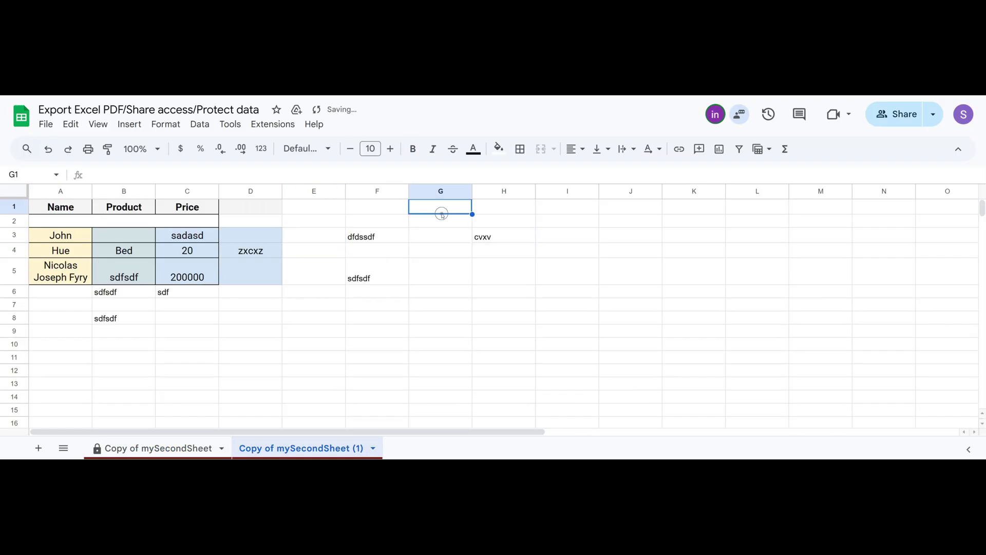
pyautogui.write('cvxcv')
pyautogui.click(506, 272)
# Insert a blank column to the left of the Product column.
pyautogui.rightClick(117, 196)
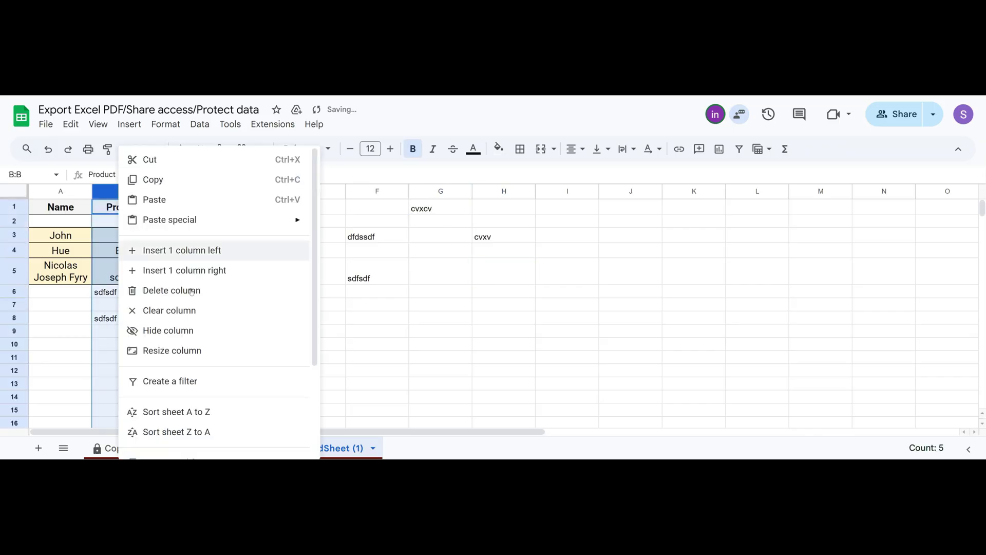
pyautogui.click(231, 250)
pyautogui.click(309, 267)
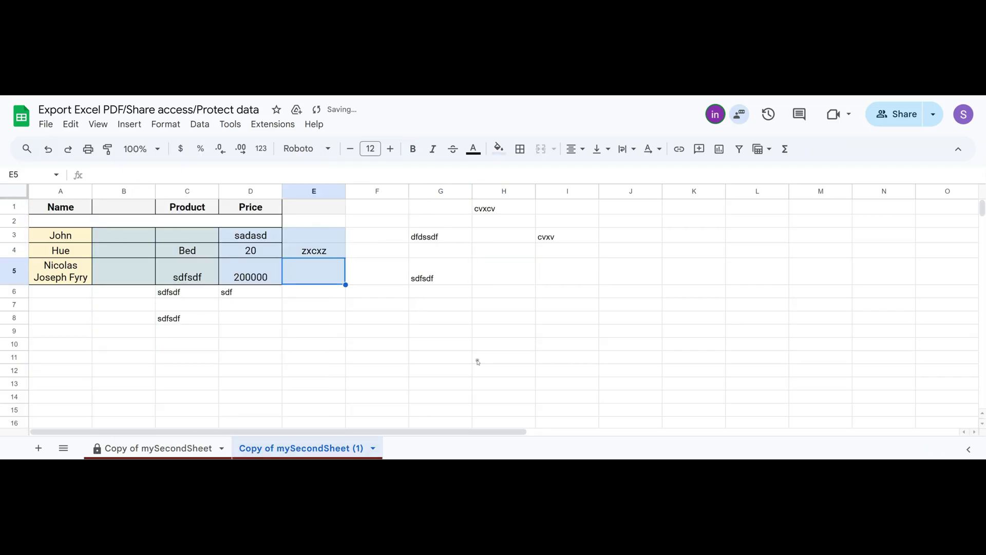
pyautogui.hotkey('alt', 'Tab')
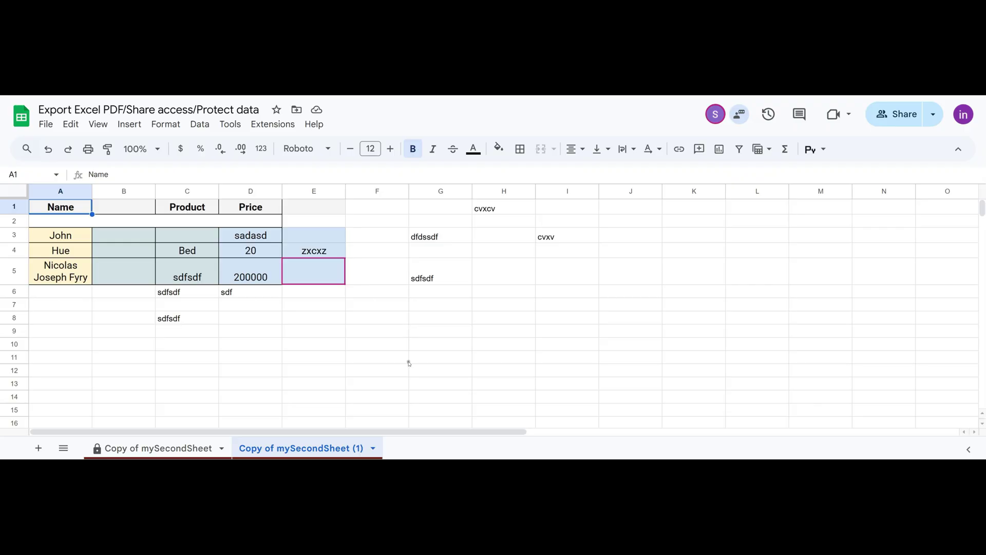
# Edit the existing Copy of mySecondSheet protection to exclude column B:B from it.
pyautogui.click(144, 449)
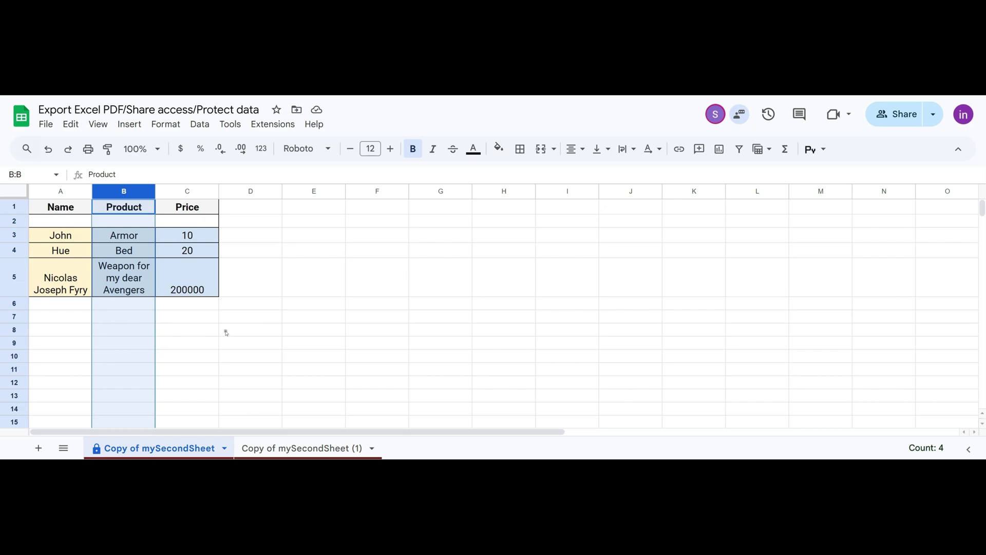
pyautogui.click(224, 448)
pyautogui.click(128, 332)
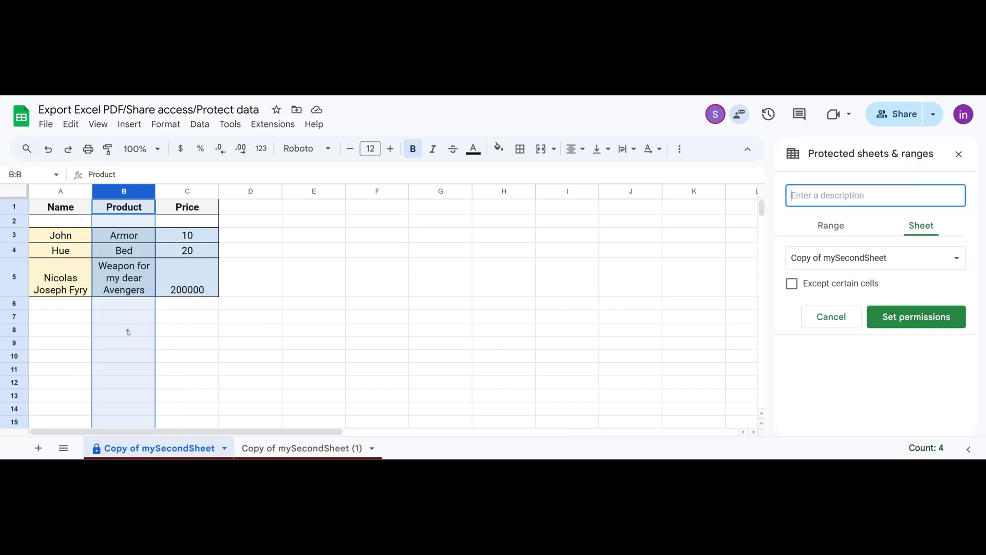
pyautogui.click(830, 317)
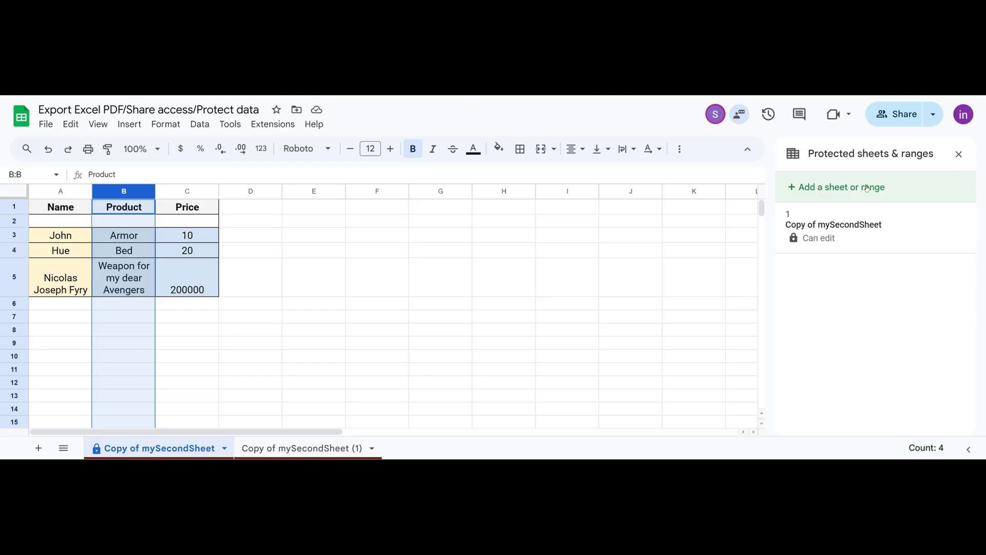
pyautogui.click(873, 233)
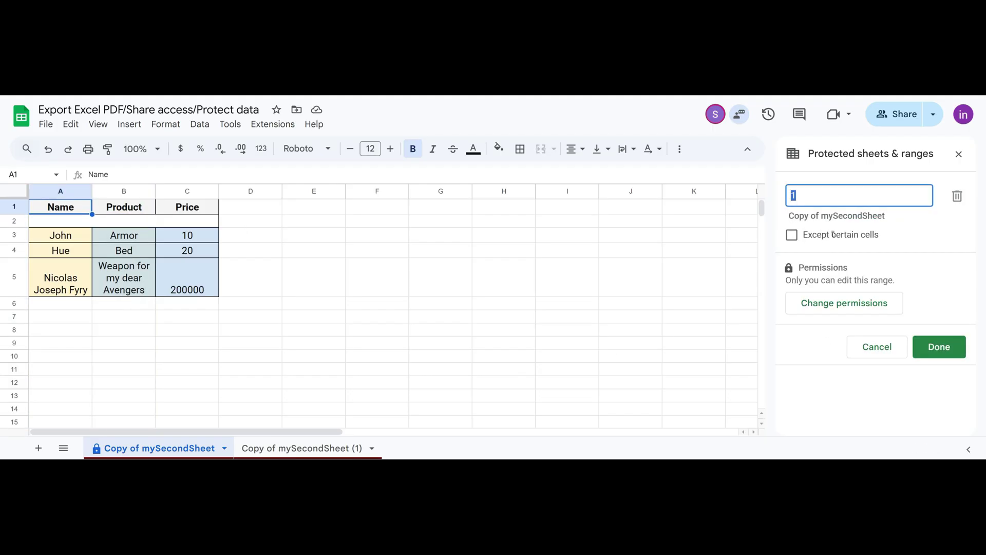
pyautogui.click(792, 235)
pyautogui.click(879, 259)
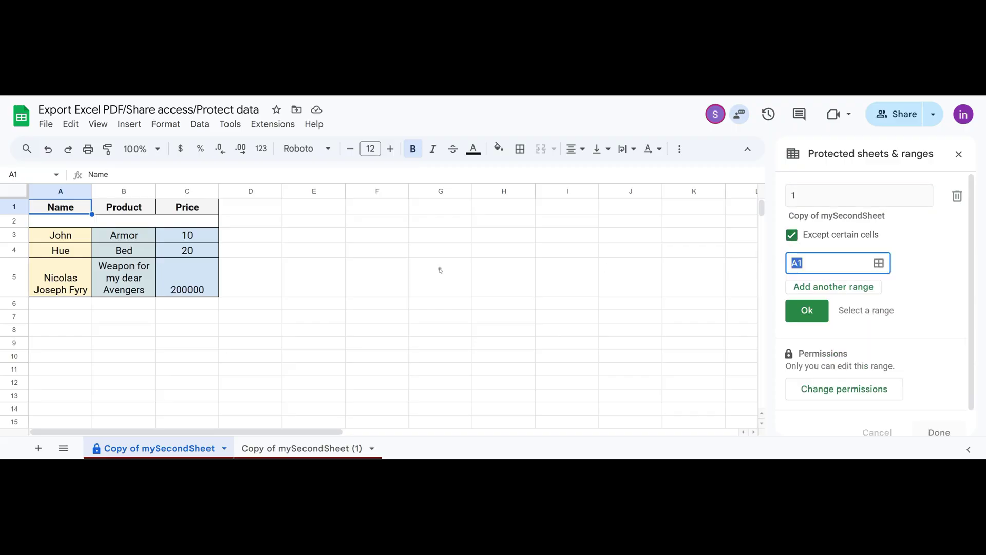
pyautogui.click(124, 191)
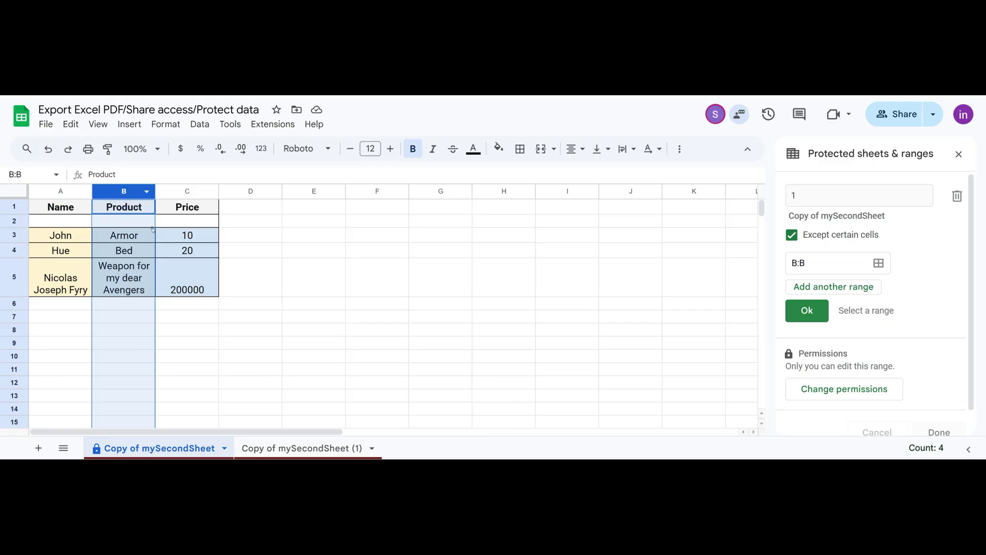
pyautogui.click(806, 310)
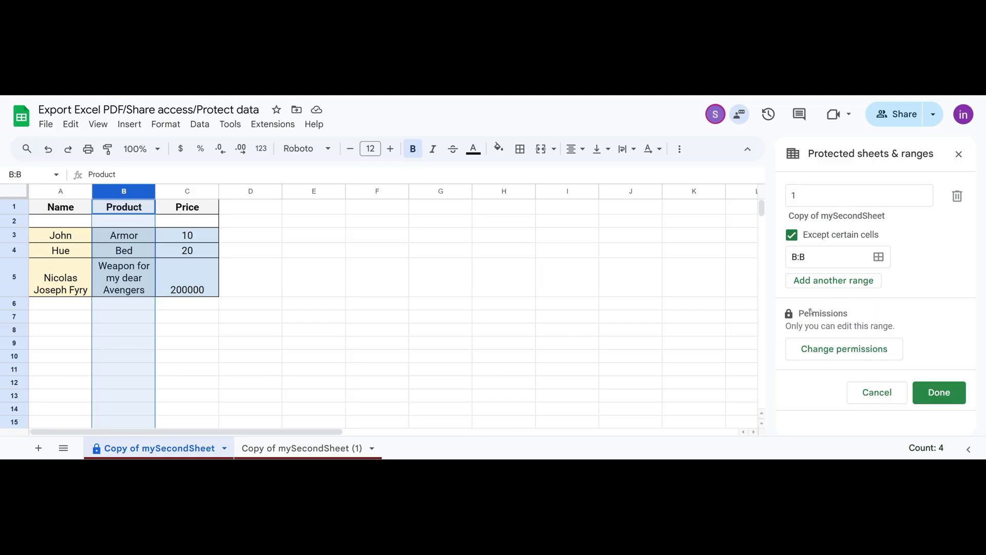
pyautogui.click(947, 393)
pyautogui.click(284, 314)
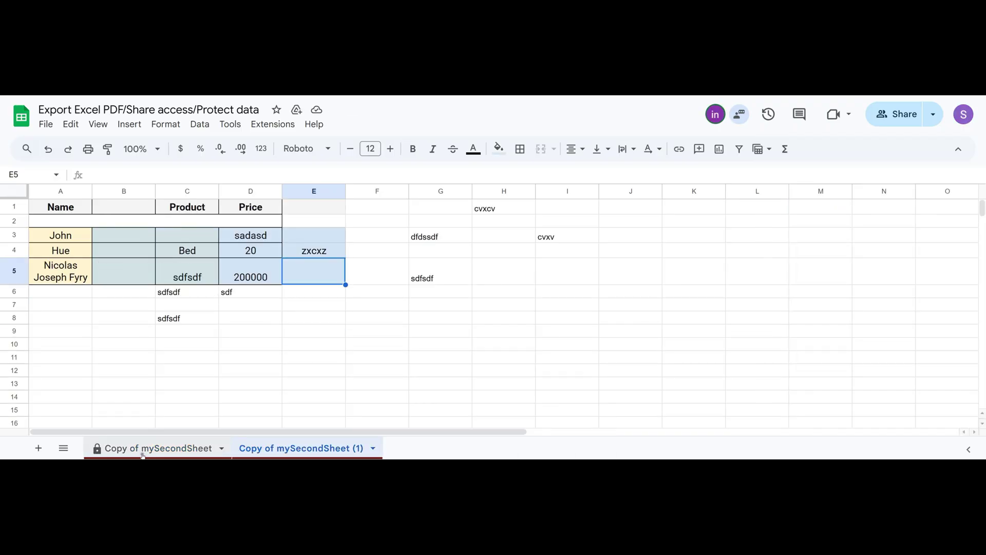
# On the protected sheet, change the Product header in B1 to 'dsfsdfsd'.
pyautogui.click(154, 448)
pyautogui.doubleClick(120, 214)
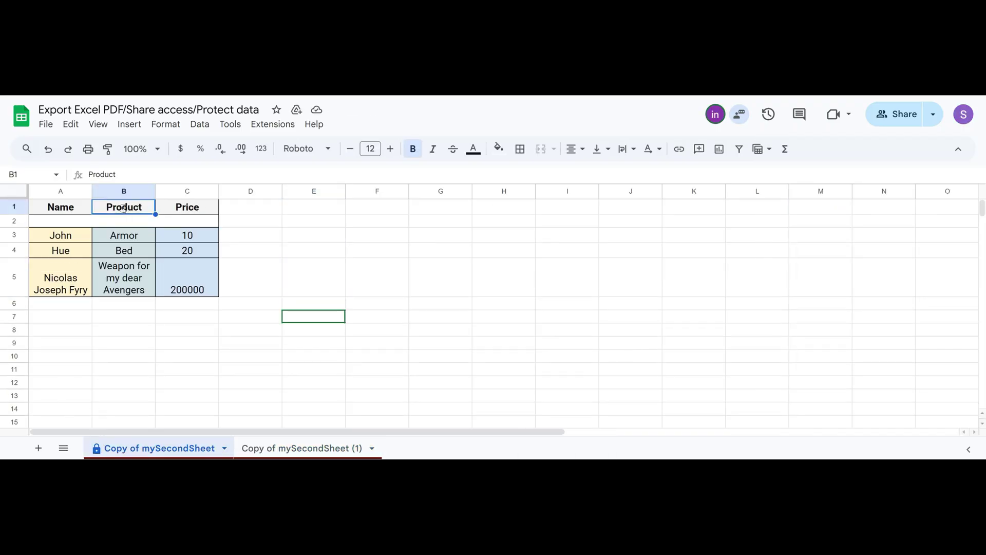
pyautogui.write('dsfsdfsd')
pyautogui.click(137, 253)
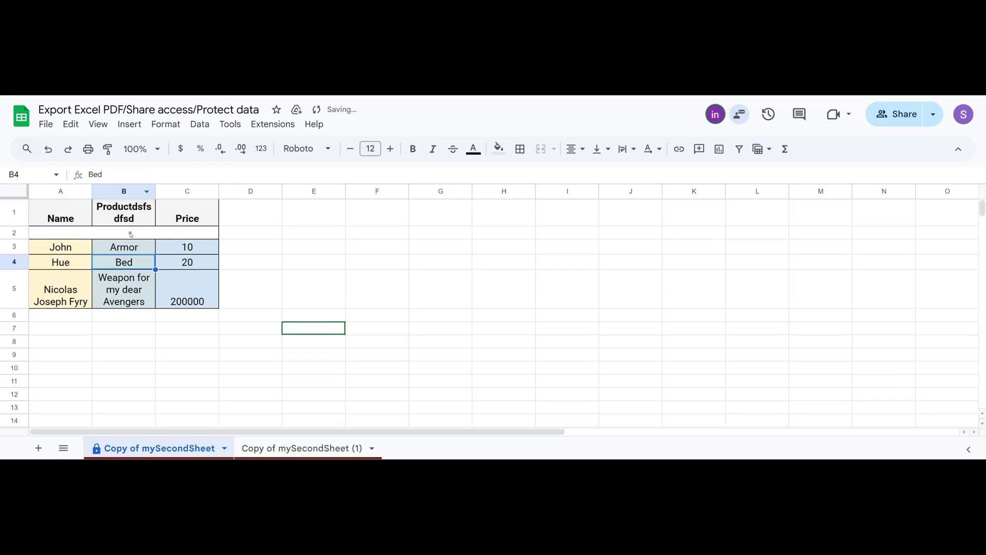
# Attempt to edit the Price header in C1 twice and dismiss both protection warnings.
pyautogui.doubleClick(191, 210)
pyautogui.click(634, 309)
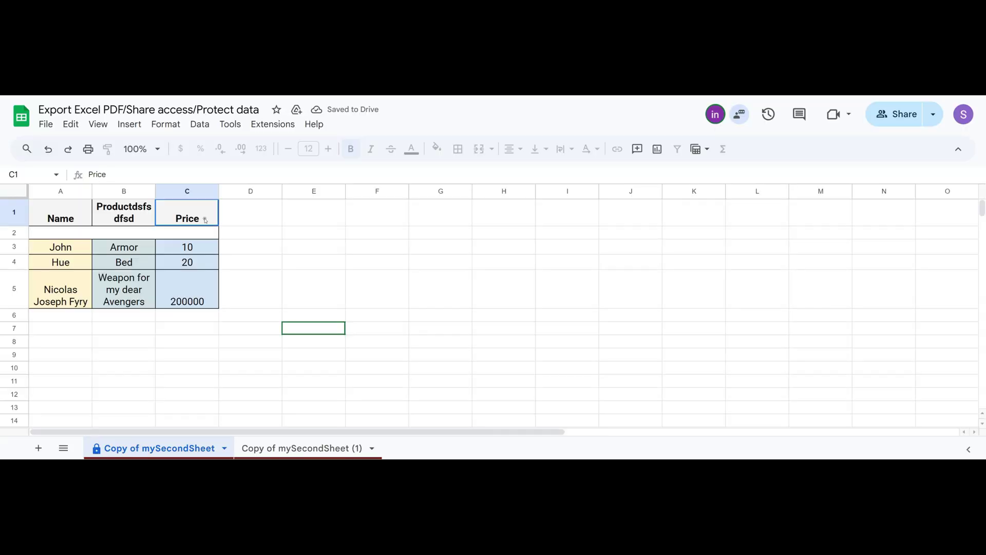
pyautogui.doubleClick(200, 218)
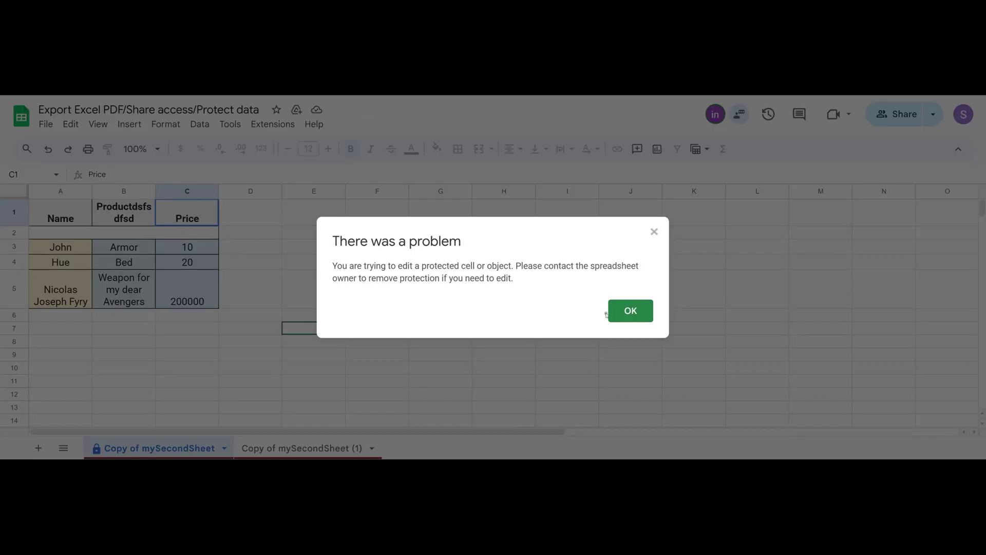
pyautogui.click(631, 310)
# Replace 'Bed' in cell B4 with 'sdfsdf'.
pyautogui.click(129, 256)
pyautogui.write('sdfsdf')
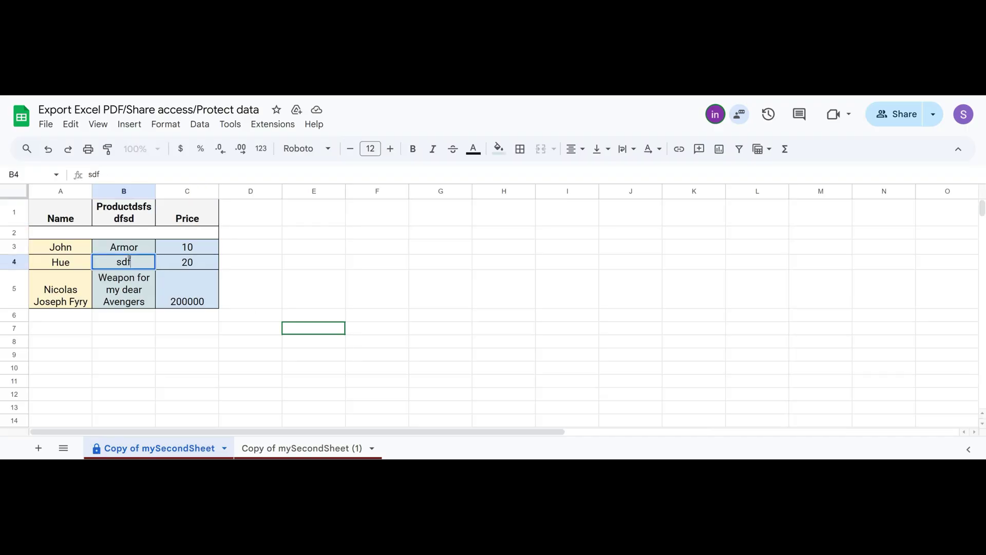
pyautogui.click(303, 259)
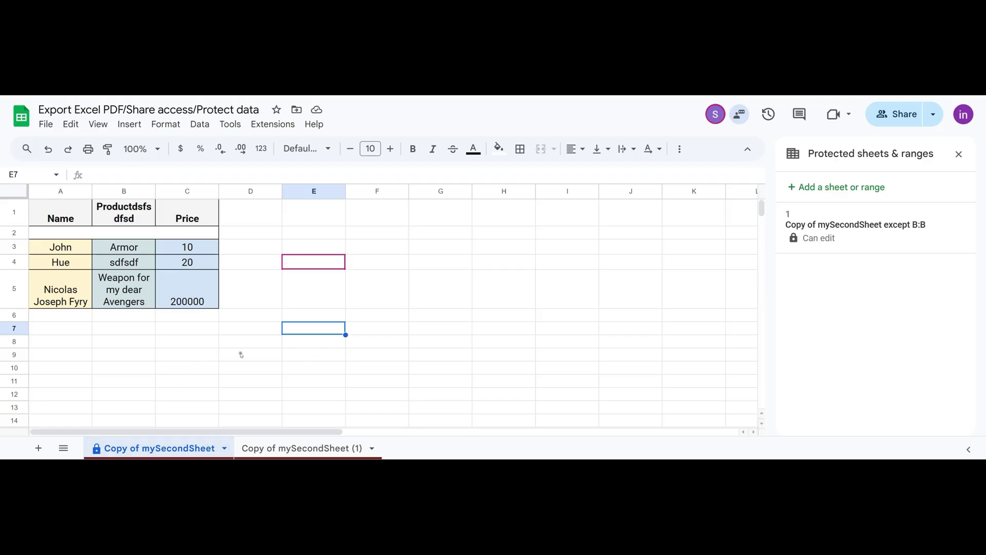
pyautogui.rightClick(179, 447)
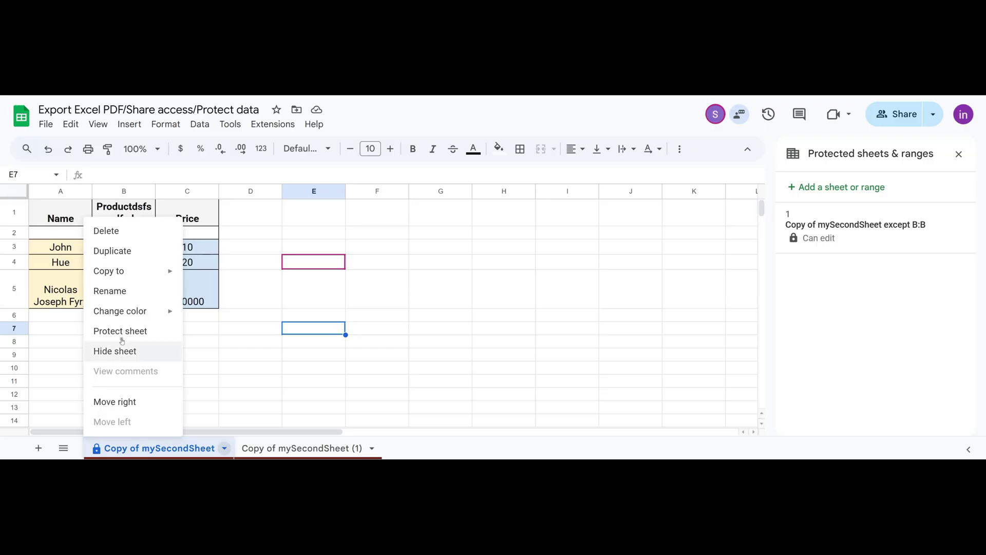
# Duplicate the sheet and protect its row 1 with description '1', editable by the owner only.
pyautogui.click(114, 251)
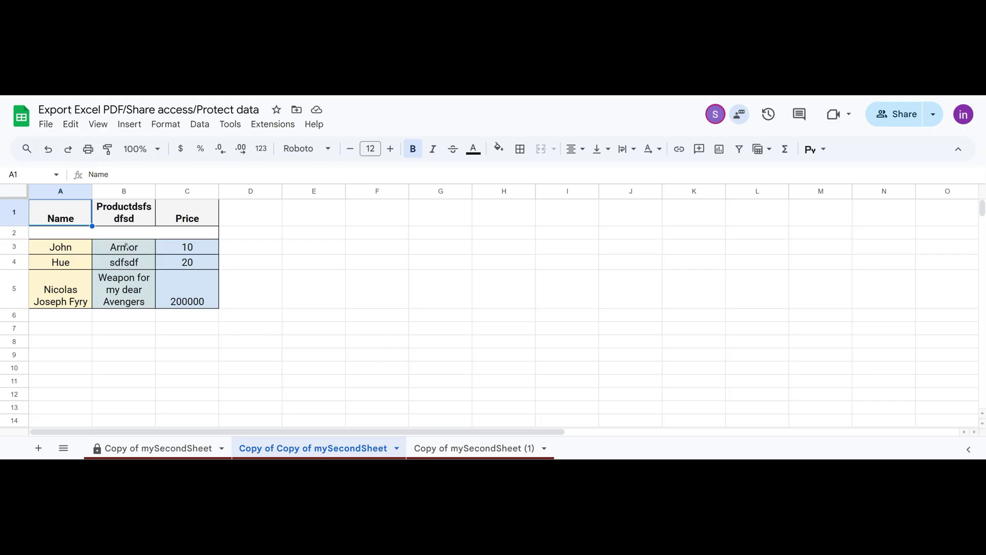
pyautogui.click(13, 212)
pyautogui.click(13, 212)
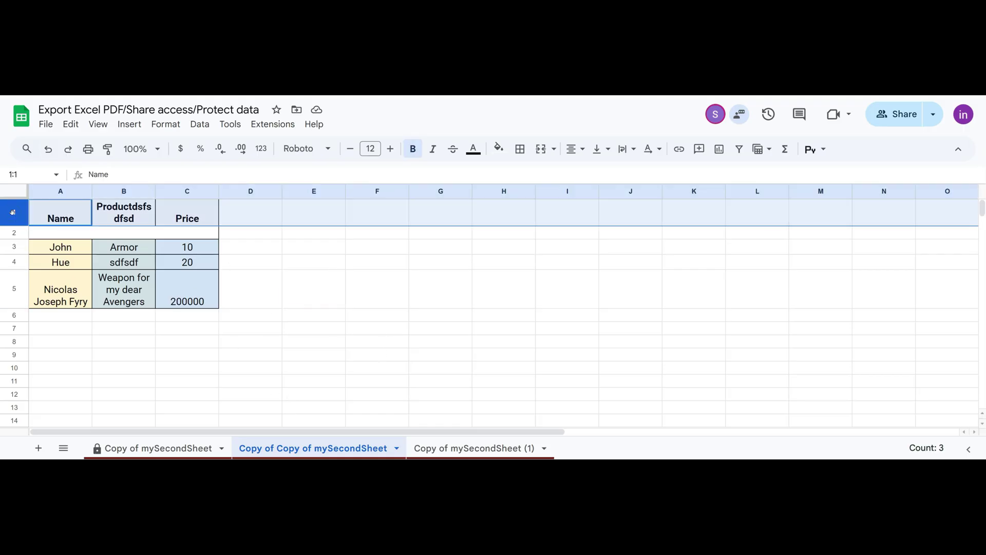
pyautogui.rightClick(12, 211)
pyautogui.scroll(-1, 103, 360)
pyautogui.moveTo(122, 447)
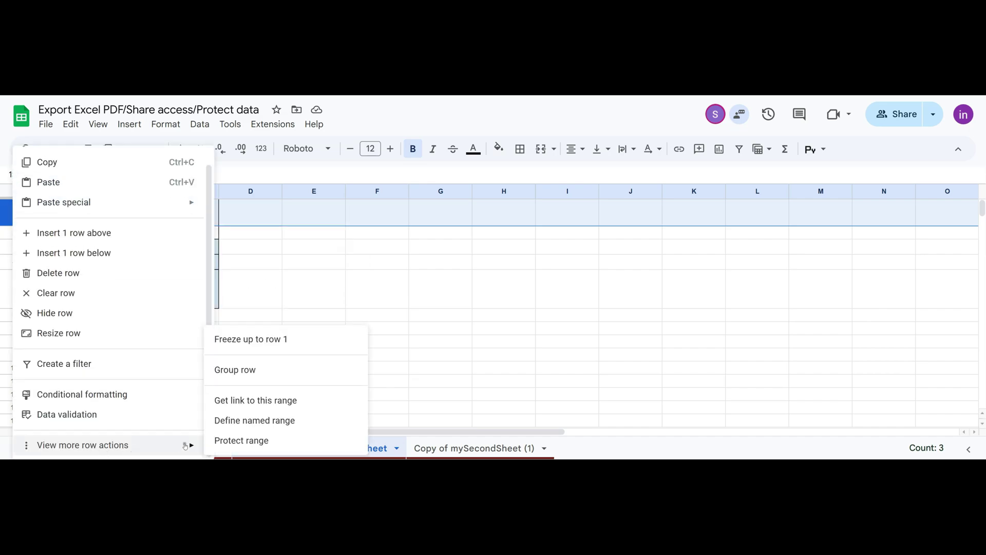
pyautogui.click(261, 441)
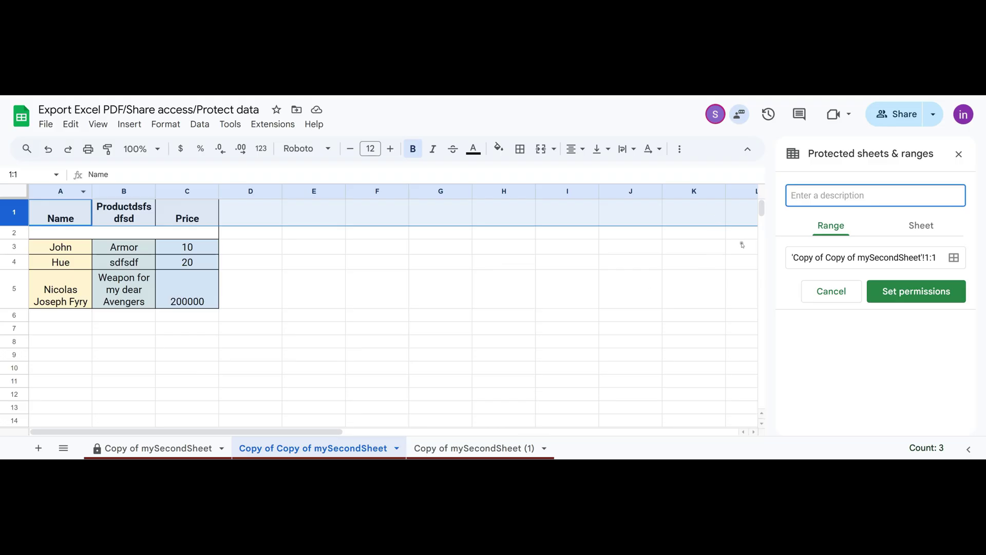
pyautogui.write('1')
pyautogui.click(924, 292)
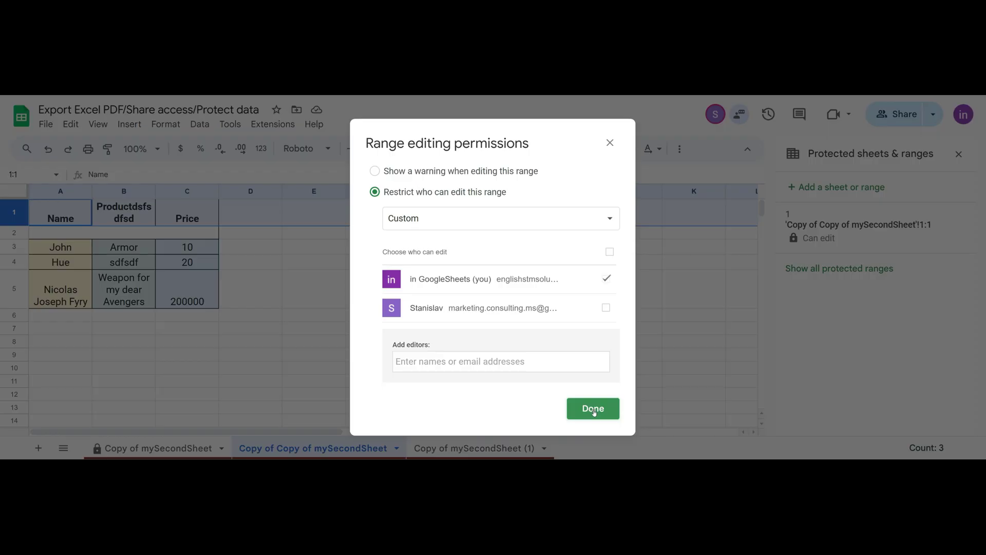
pyautogui.click(594, 410)
pyautogui.click(316, 302)
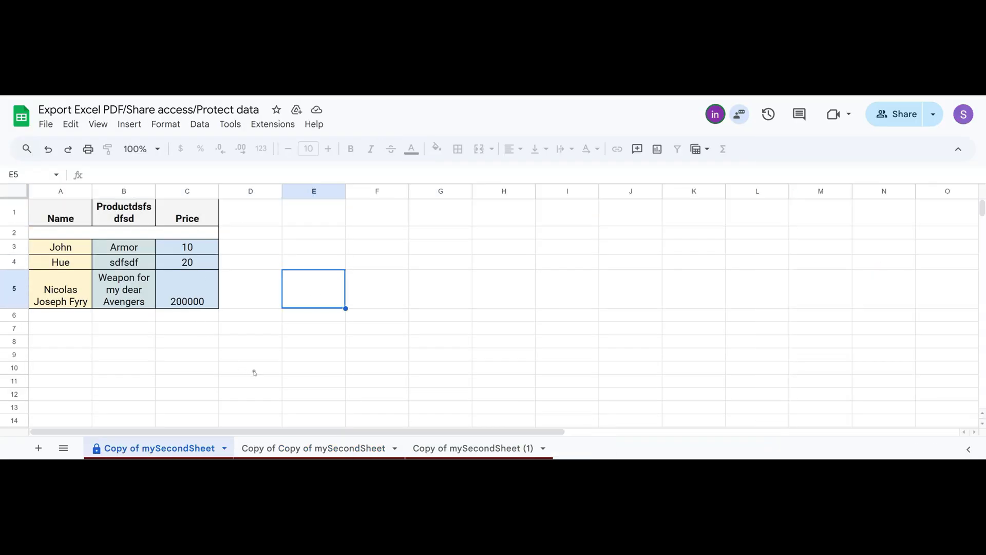
# On Copy of Copy of mySecondSheet, try editing B1, C1 and E1 and dismiss each protection warning.
pyautogui.click(298, 448)
pyautogui.click(114, 209)
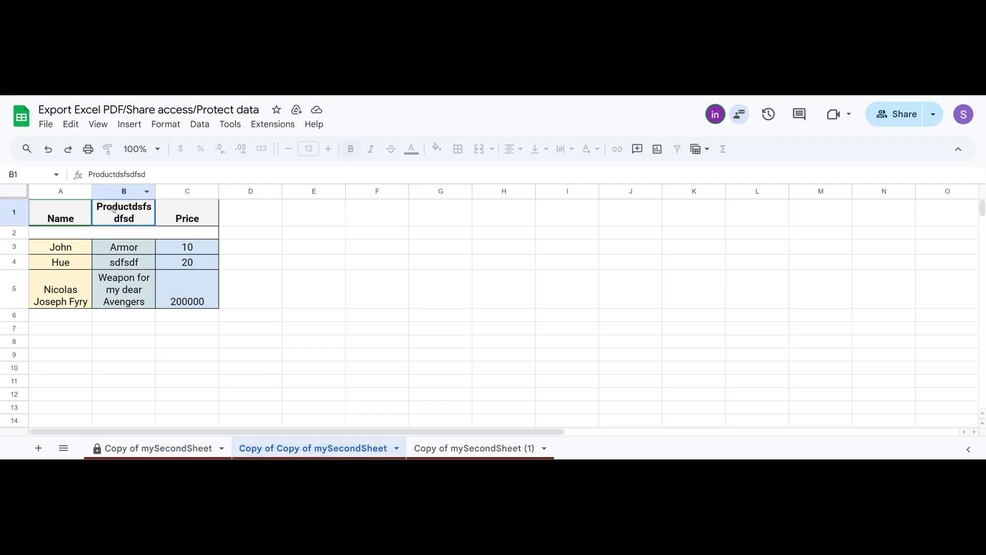
pyautogui.doubleClick(114, 209)
pyautogui.click(631, 310)
pyautogui.doubleClick(198, 203)
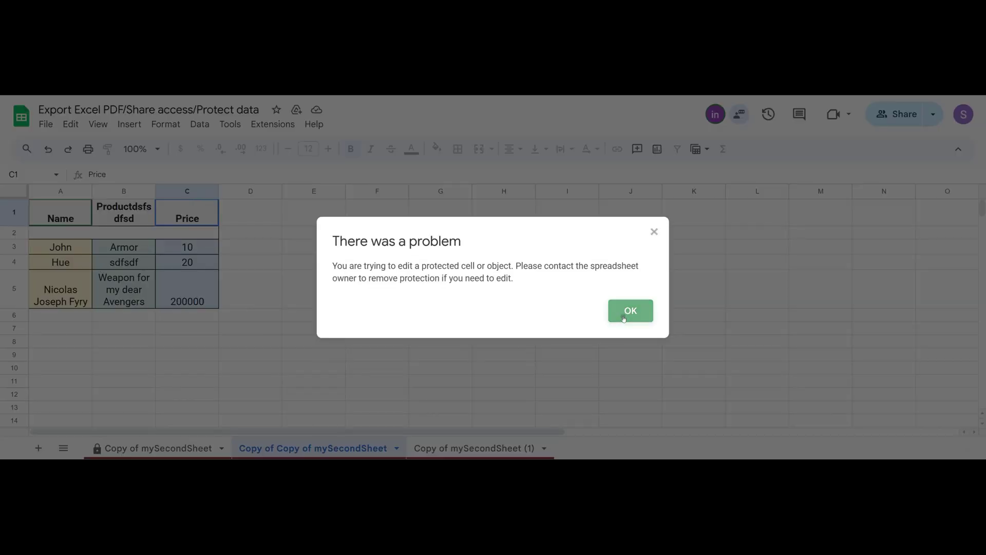
pyautogui.click(624, 318)
pyautogui.click(260, 214)
pyautogui.doubleClick(295, 210)
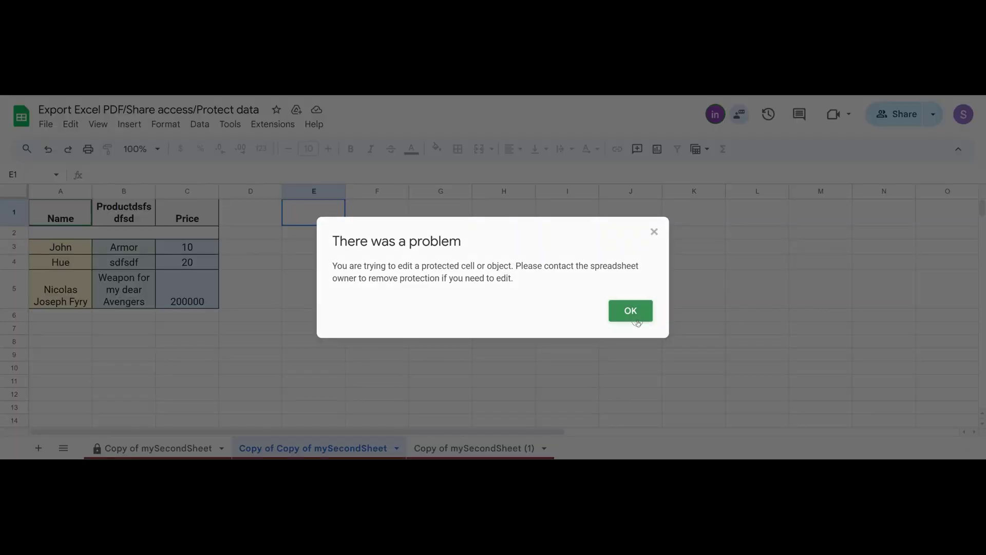
pyautogui.click(637, 322)
# Insert an empty row above row 5, just above the 200000 price row.
pyautogui.click(249, 262)
pyautogui.click(469, 290)
pyautogui.click(262, 288)
pyautogui.doubleClick(452, 314)
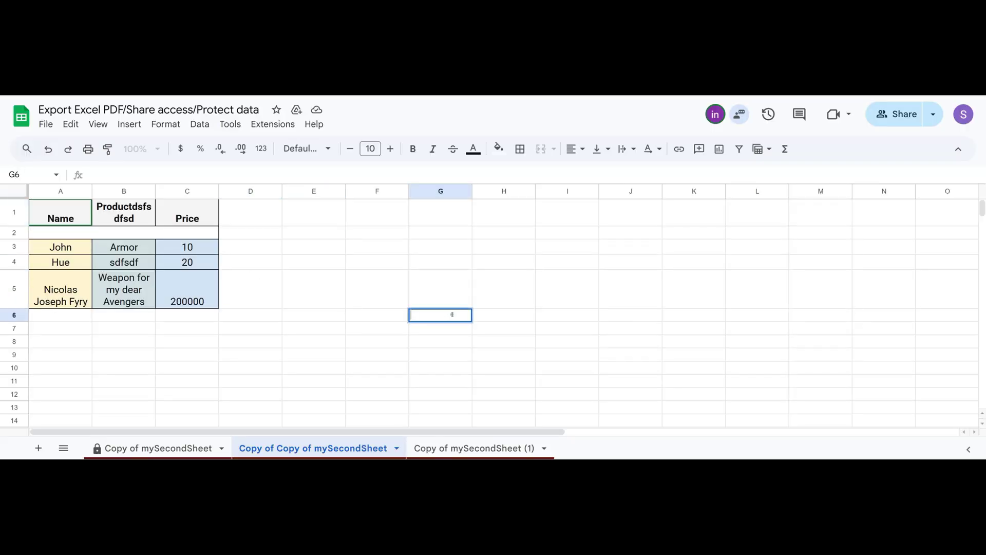
pyautogui.click(377, 292)
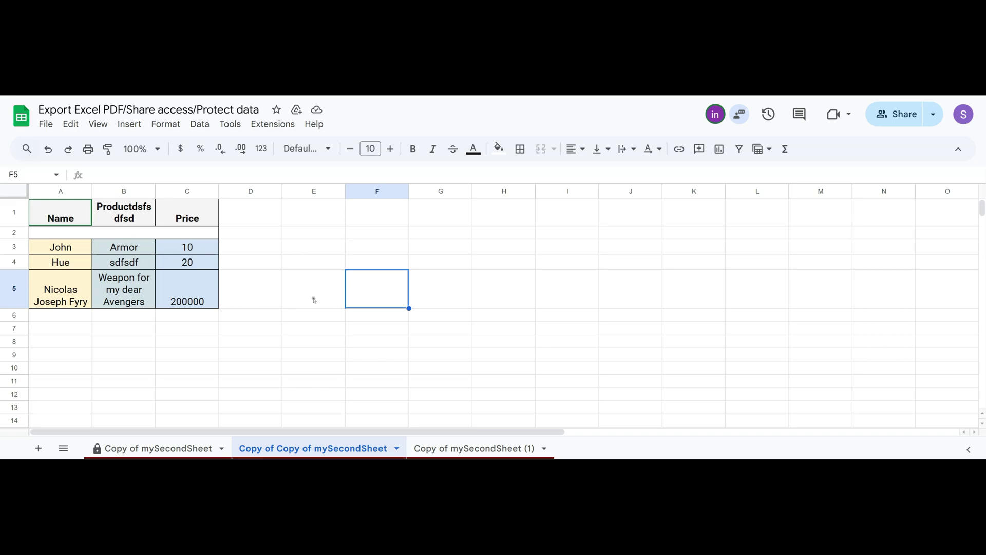
pyautogui.rightClick(242, 192)
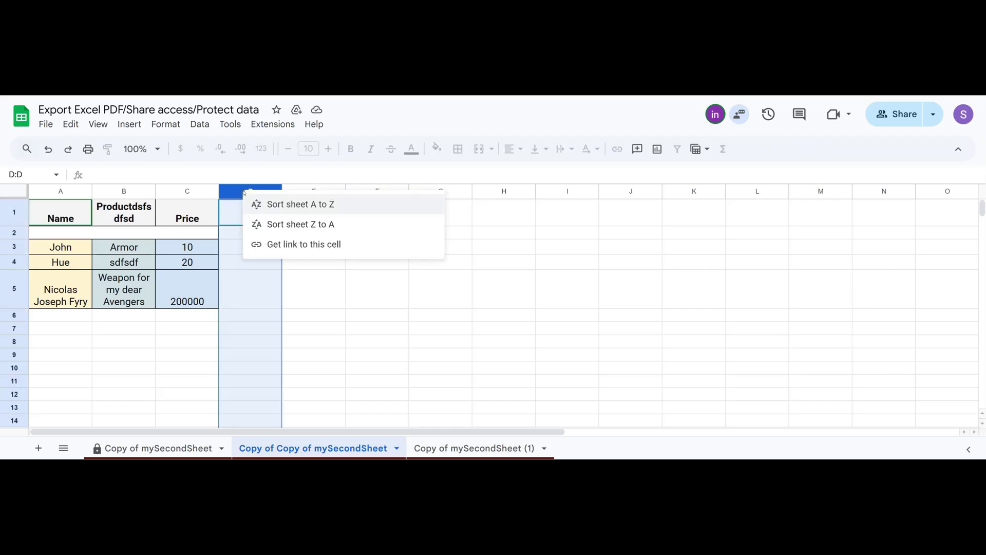
pyautogui.click(345, 226)
pyautogui.rightClick(8, 306)
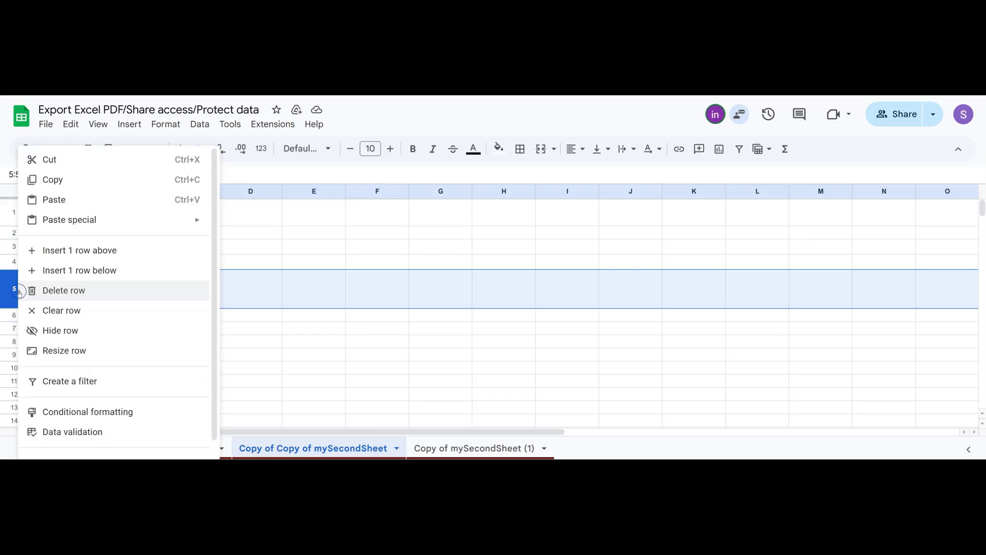
pyautogui.click(77, 249)
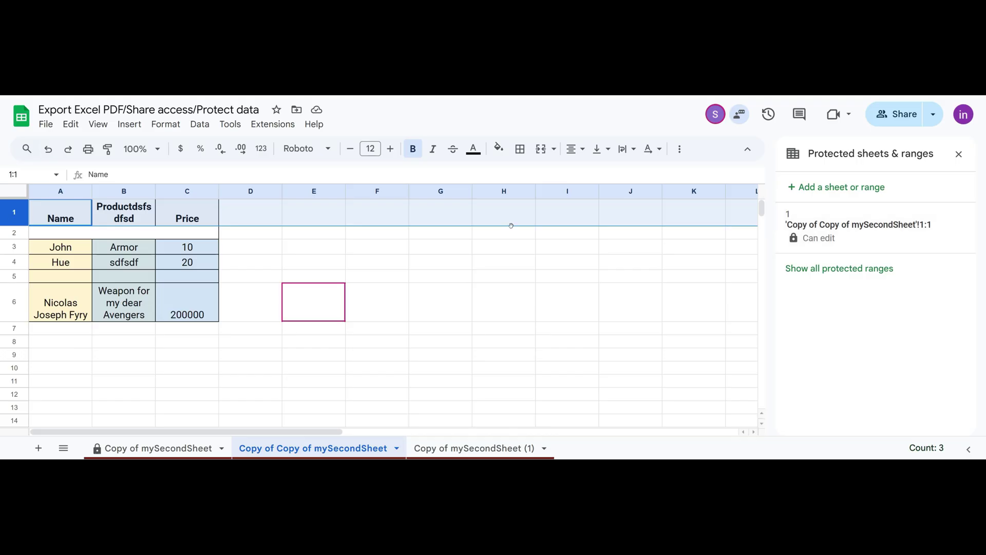
# Protect column A of Copy of Copy of mySecondSheet, removing the collaborator so only the owner edits.
pyautogui.click(42, 191)
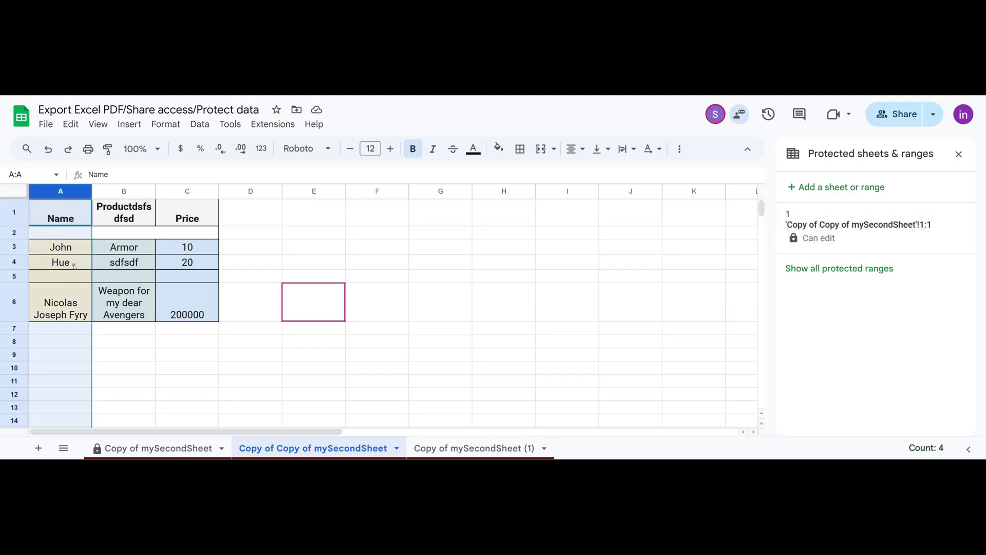
pyautogui.rightClick(74, 266)
pyautogui.scroll(-3, 161, 416)
pyautogui.moveTo(164, 442)
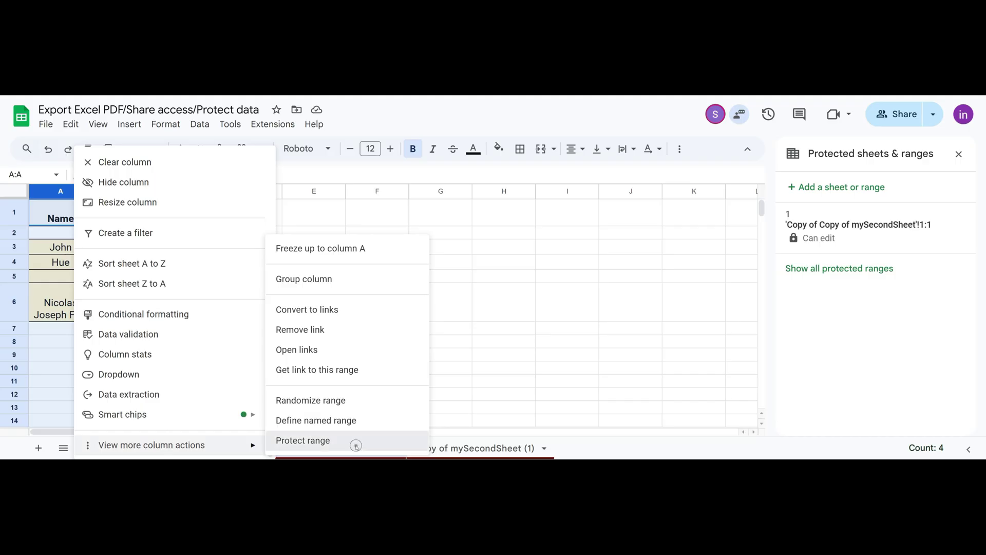
pyautogui.click(300, 440)
pyautogui.click(873, 288)
pyautogui.click(606, 308)
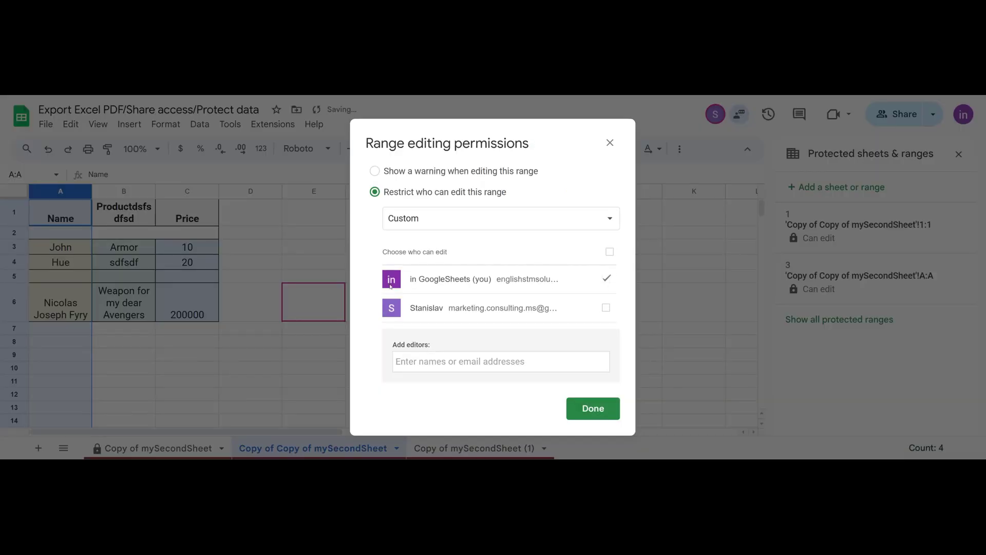
pyautogui.click(593, 408)
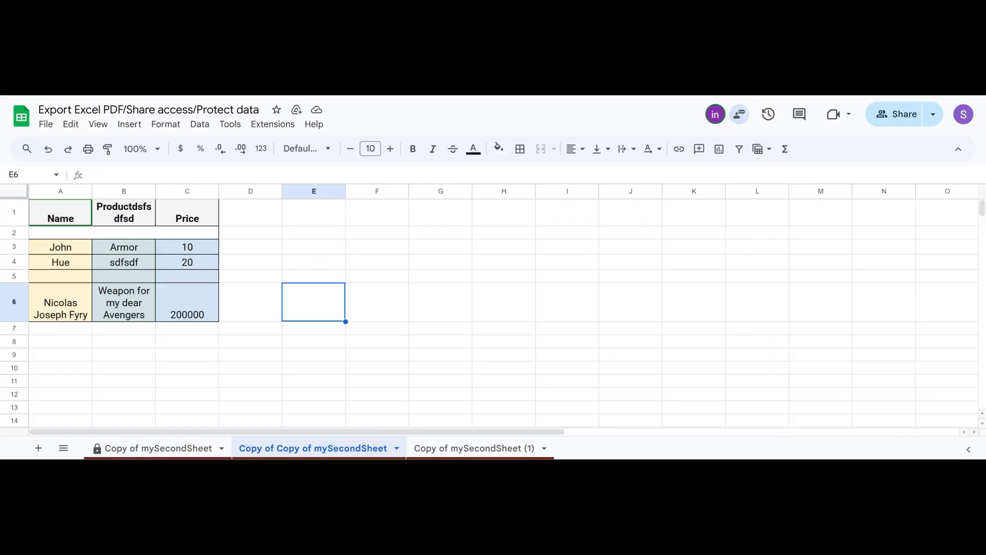
pyautogui.rightClick(14, 234)
# Enter 'xczxc' in F3, 'zxczx' in G6 and 'zxczxc' in E6, then bring up sharing settings.
pyautogui.click(429, 255)
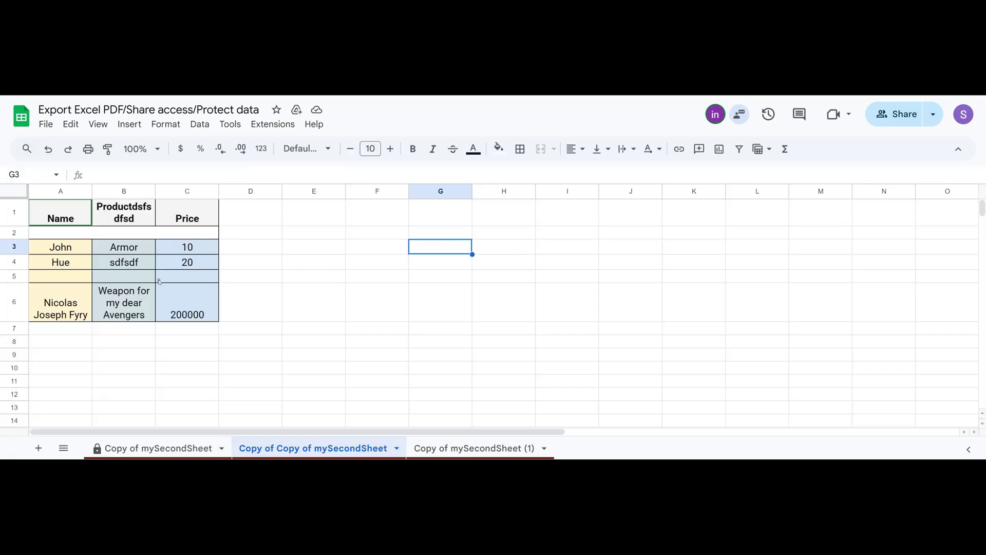
pyautogui.click(113, 238)
pyautogui.click(396, 248)
pyautogui.write('xczxc')
pyautogui.click(438, 306)
pyautogui.write('zxczx')
pyautogui.click(323, 299)
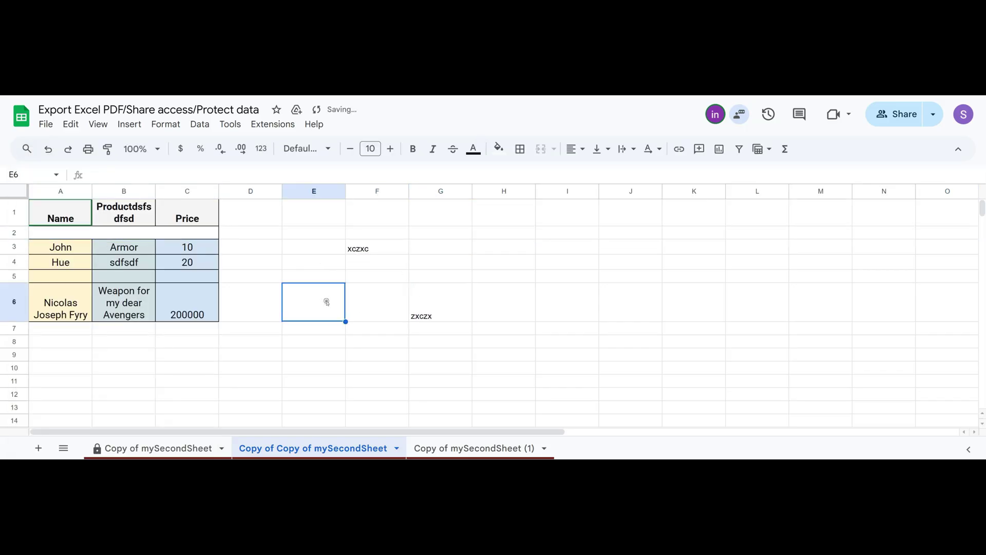
pyautogui.write('zxczxc')
pyautogui.press('Left')
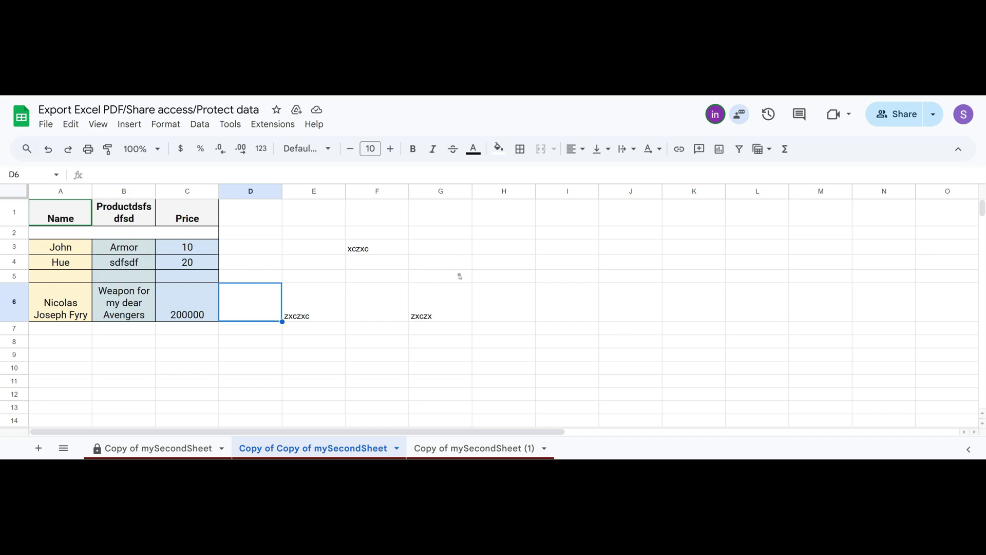
pyautogui.click(266, 253)
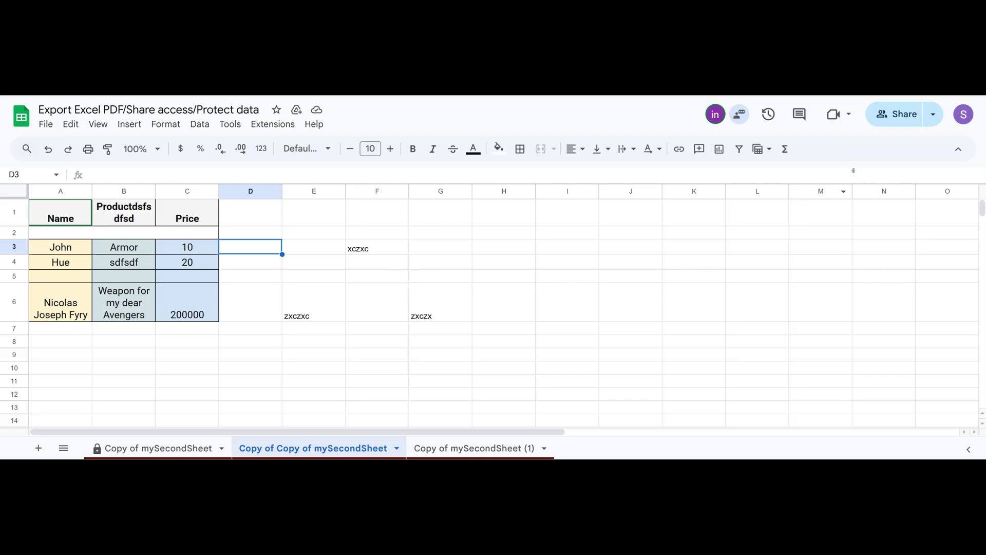
pyautogui.click(898, 113)
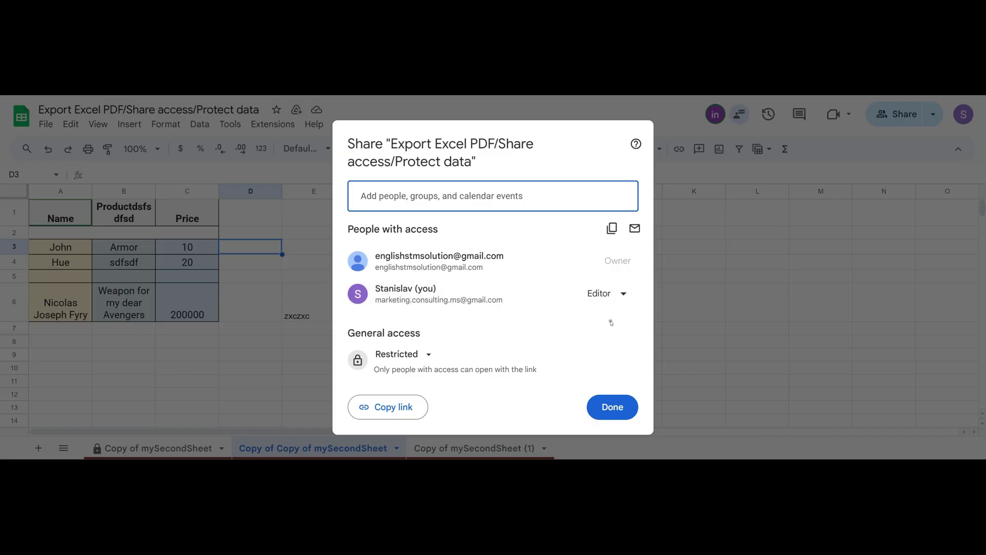
# Change general access from Restricted to Anyone with the link as Editor, and close the dialog.
pyautogui.click(418, 354)
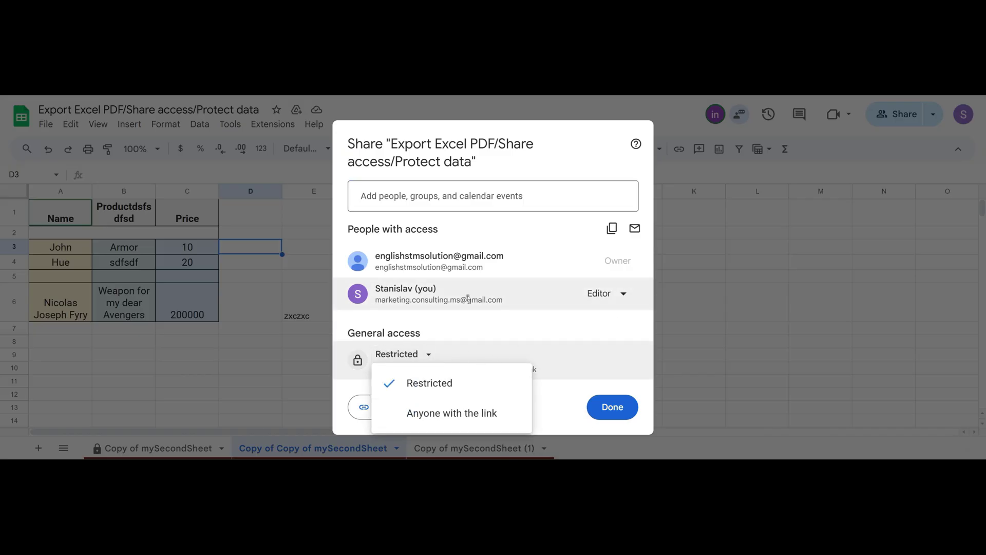
pyautogui.click(532, 320)
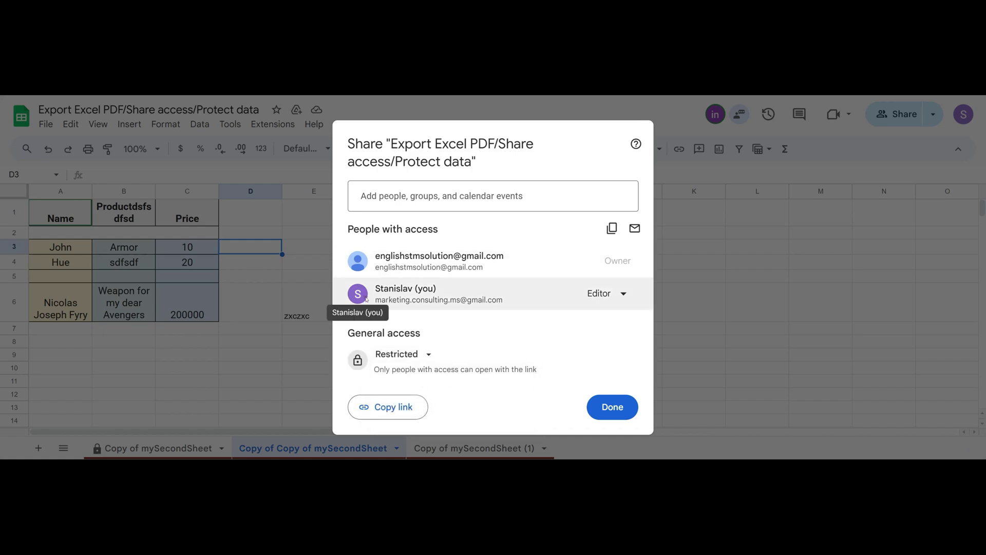
pyautogui.moveTo(518, 299)
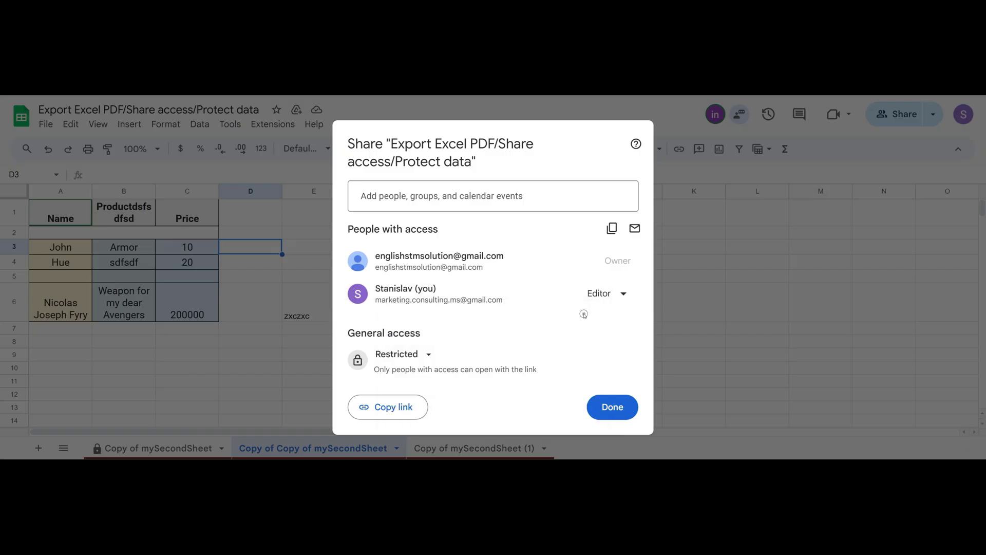
pyautogui.click(394, 357)
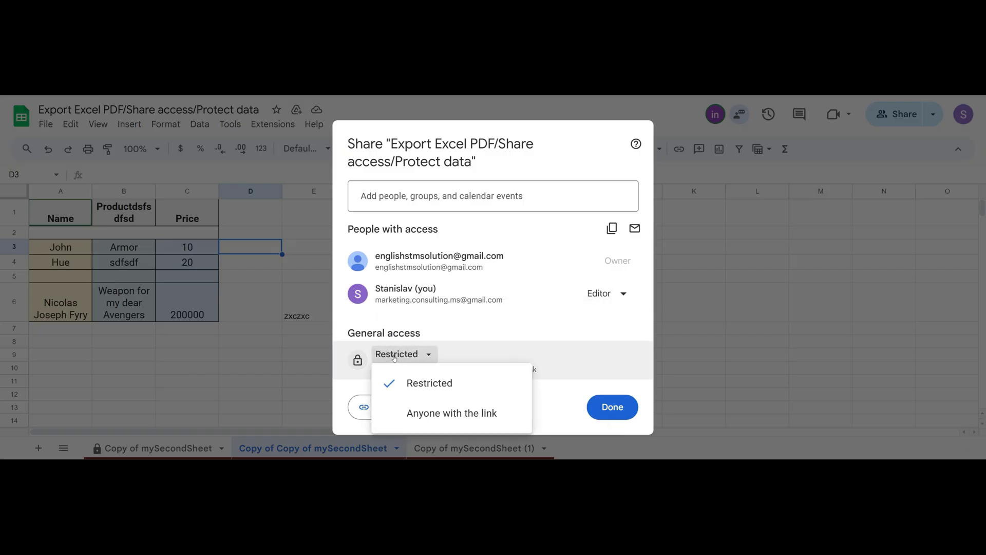
pyautogui.click(451, 417)
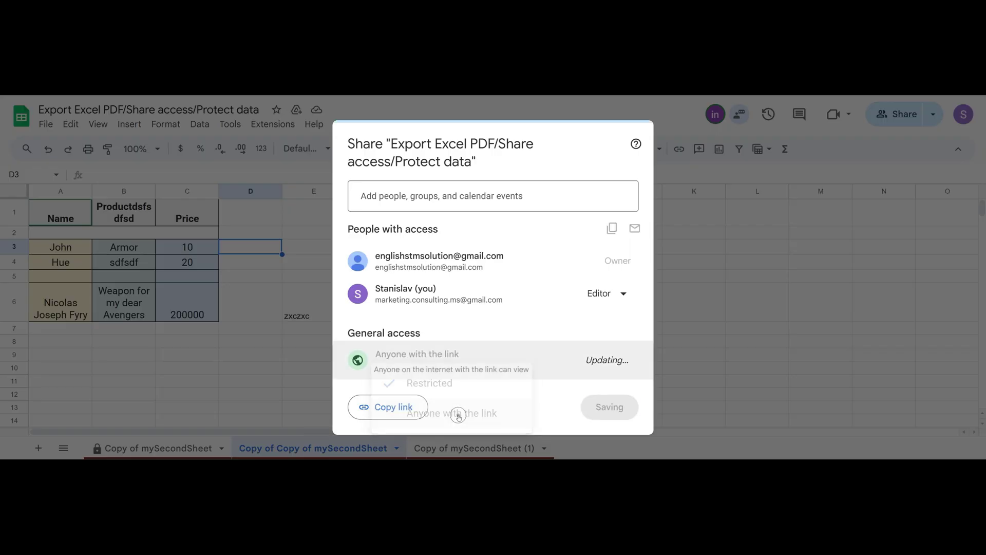
pyautogui.click(628, 361)
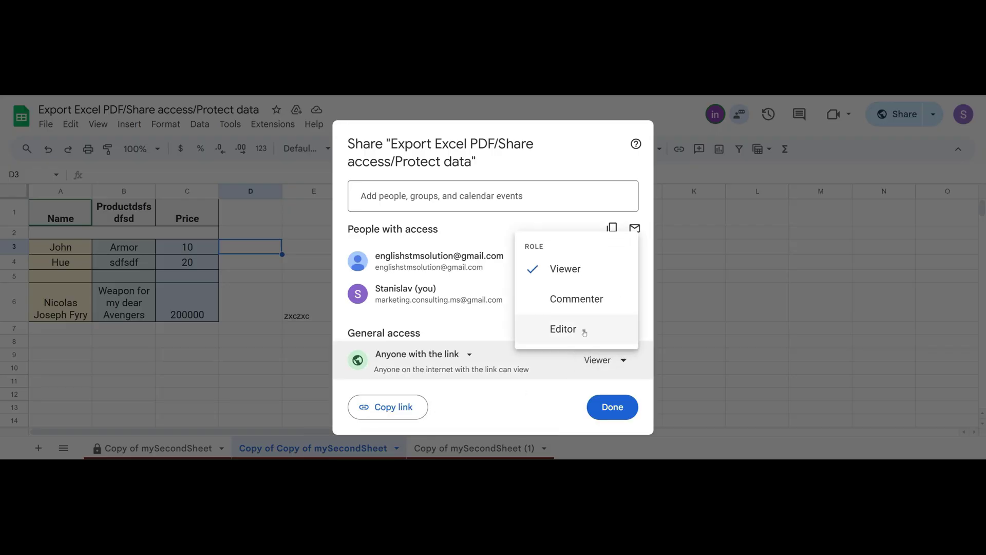
pyautogui.click(577, 330)
pyautogui.click(609, 405)
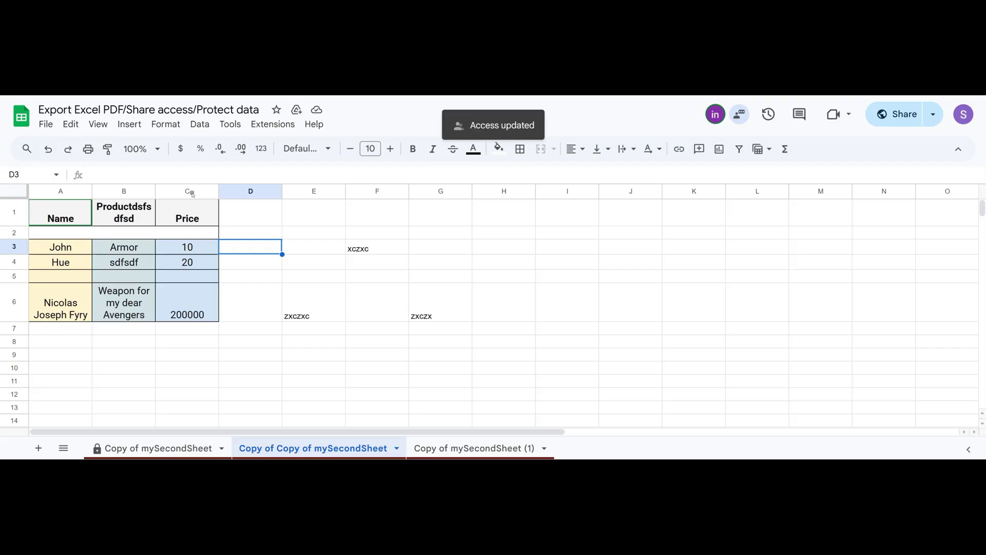
pyautogui.click(210, 191)
# Select D3:H11 and start protecting it as a new protected range.
pyautogui.moveTo(250, 247); pyautogui.dragTo(514, 383)
pyautogui.rightClick(325, 286)
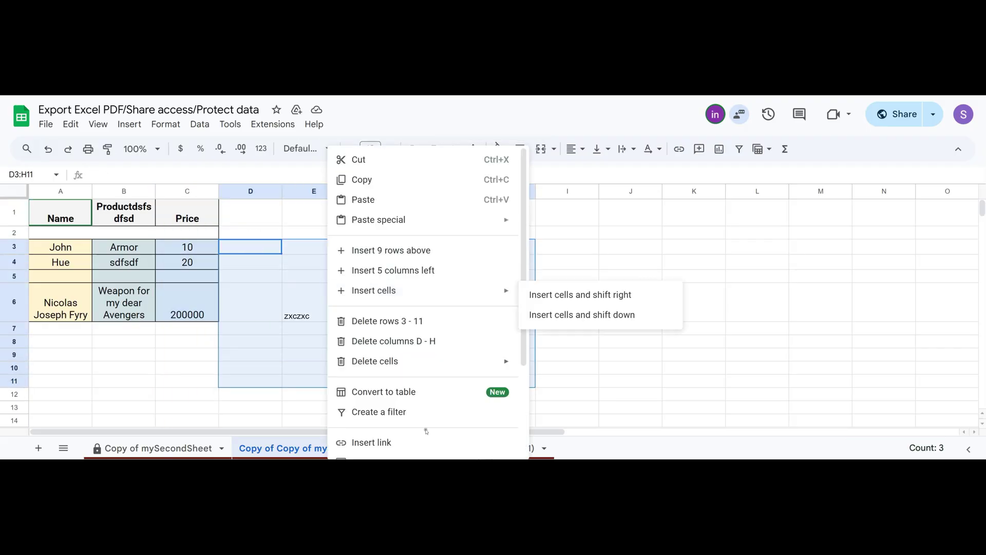
pyautogui.scroll(-3, 423, 440)
pyautogui.moveTo(423, 441)
pyautogui.click(565, 439)
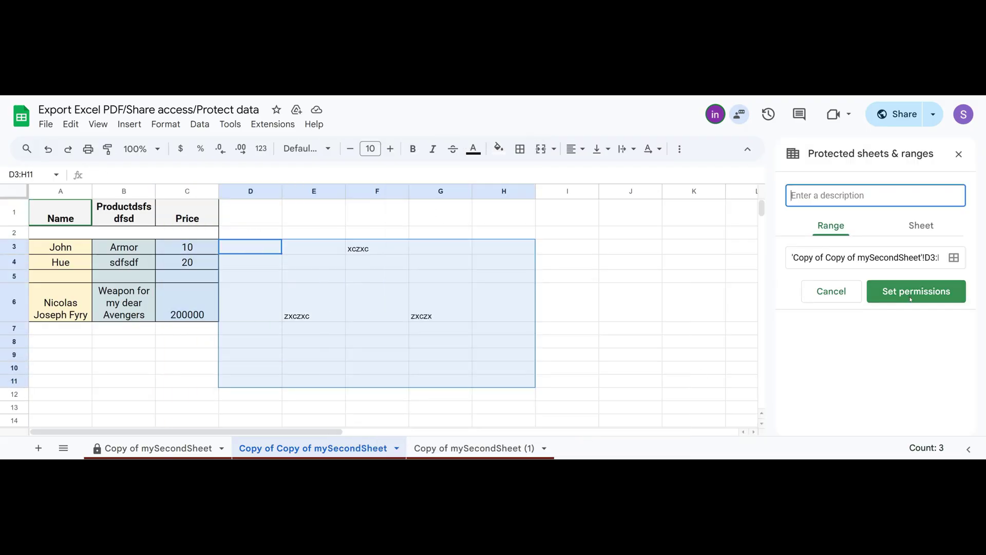
# Set the D3:H11 editing permissions to Custom.
pyautogui.click(910, 297)
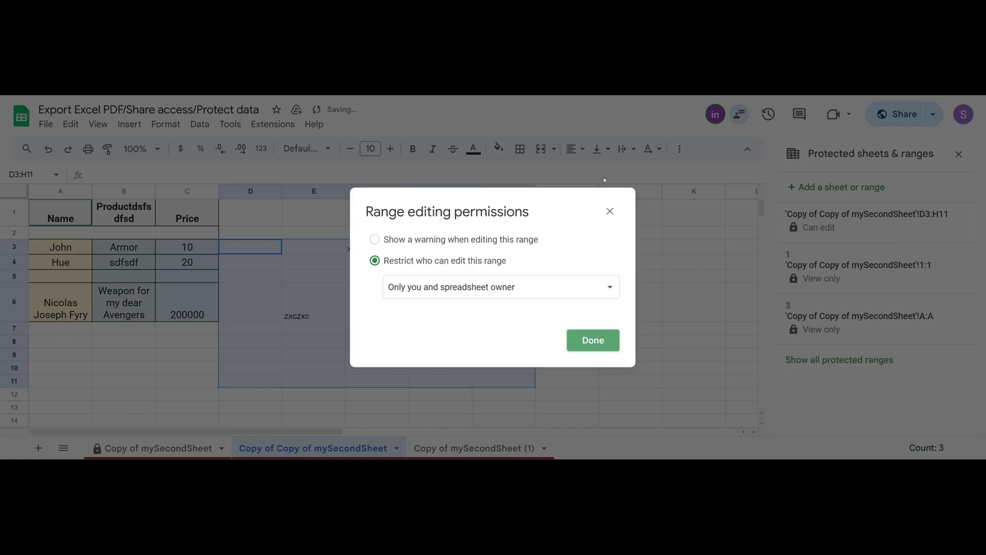
pyautogui.click(550, 291)
pyautogui.click(436, 307)
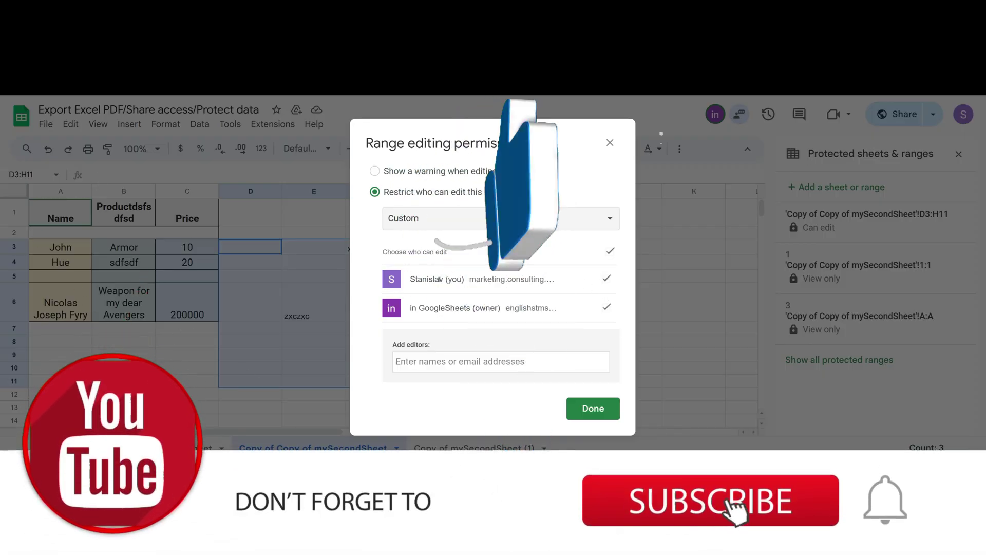
# Save the D3:H11 protection so it joins row 1 and column A as protected ranges.
pyautogui.click(593, 408)
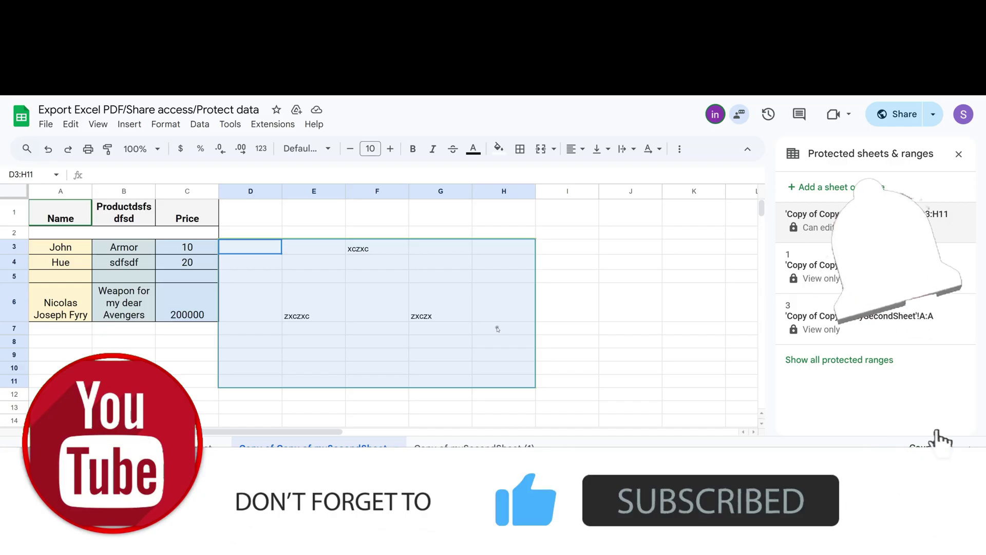